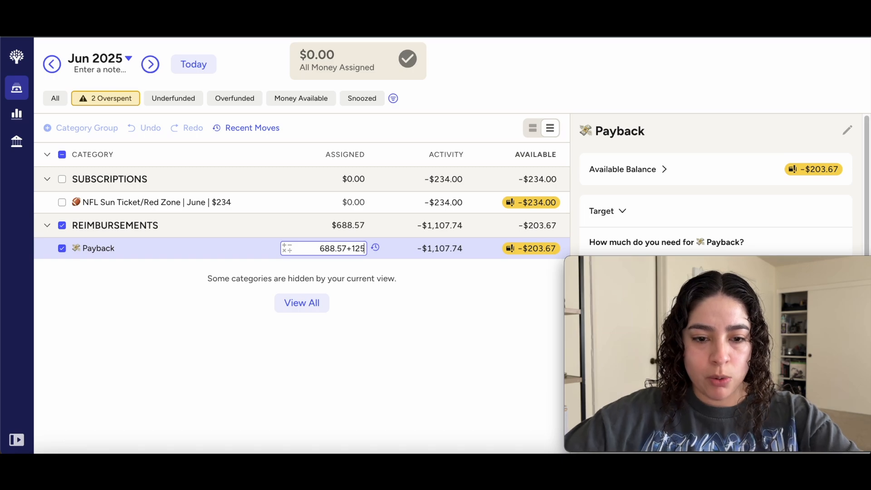
# Step: Cover June 2025 overspending by adding $125 to Payback's assigned amount and assigning $234 to NFL Sun Ticket/Red Zone
pyautogui.press('Return')
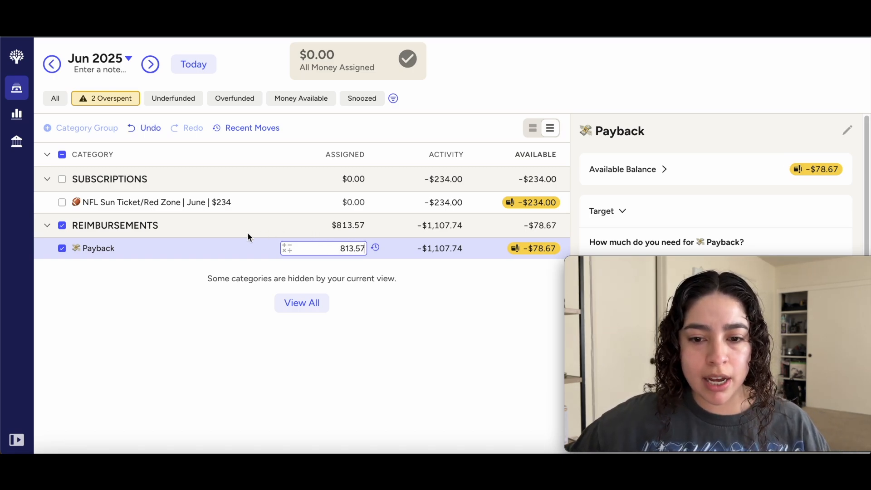
pyautogui.click(61, 249)
pyautogui.click(358, 202)
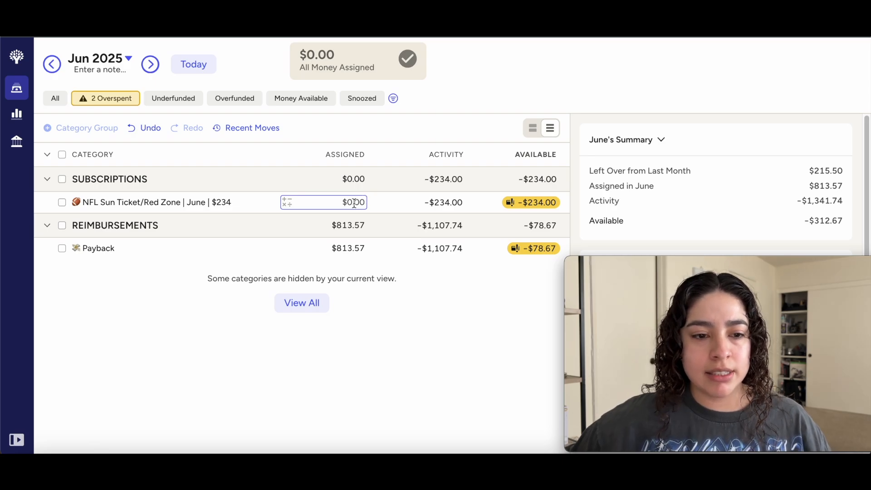
pyautogui.click(358, 202)
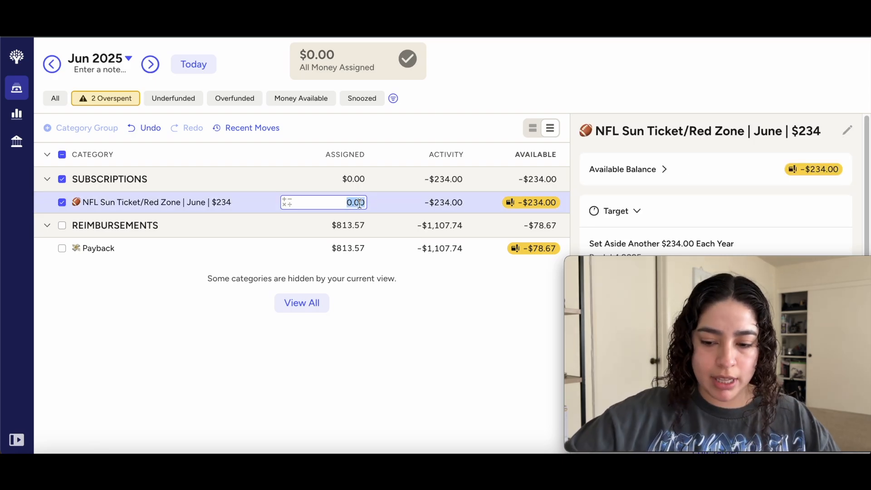
pyautogui.write('234')
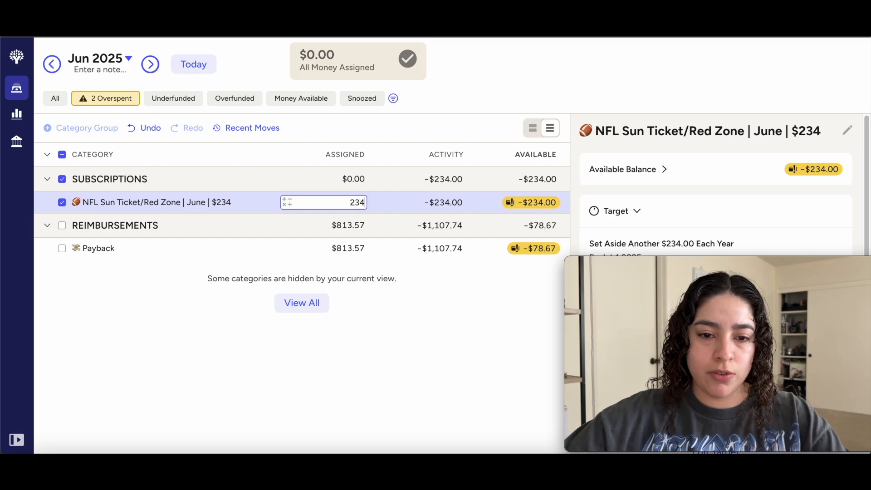
pyautogui.press('Return')
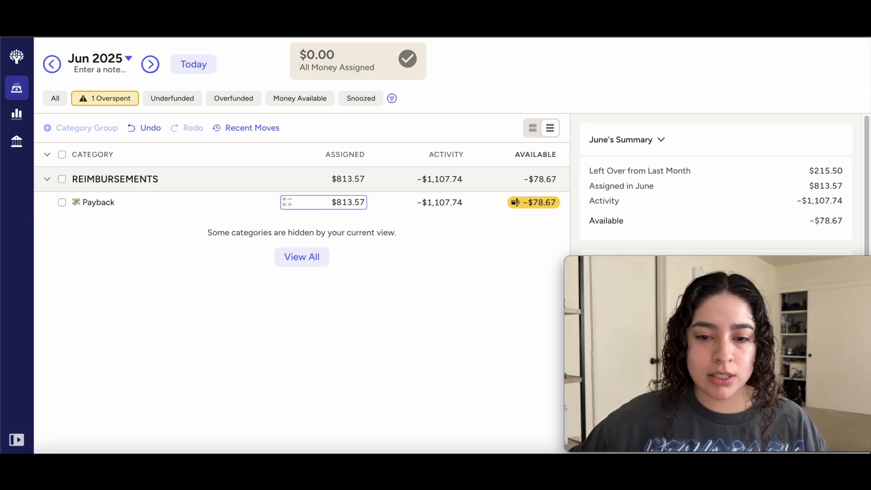
# Step: Show all categories again and assign $283.50 to Rent in the August 2025 budget
pyautogui.click(312, 263)
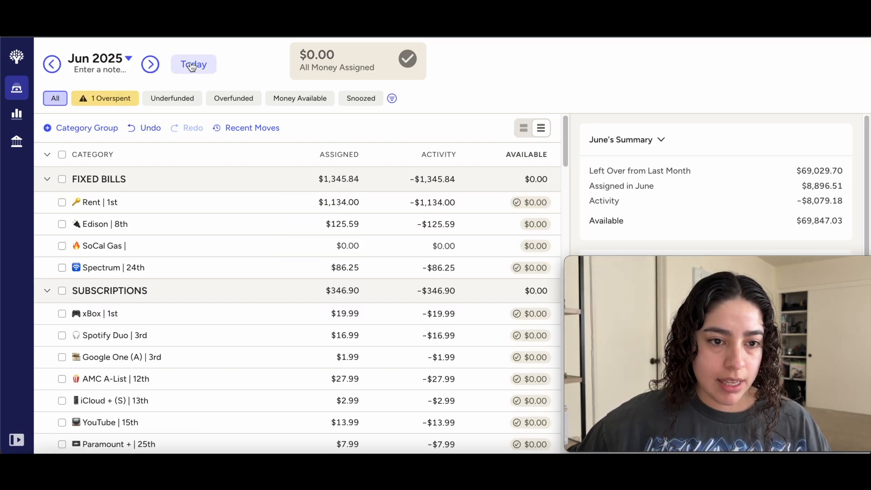
pyautogui.click(191, 66)
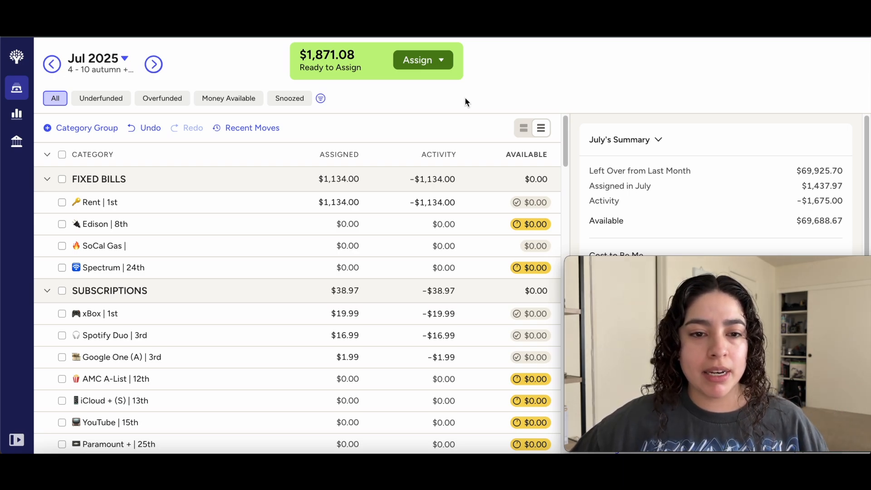
pyautogui.click(155, 64)
pyautogui.click(349, 202)
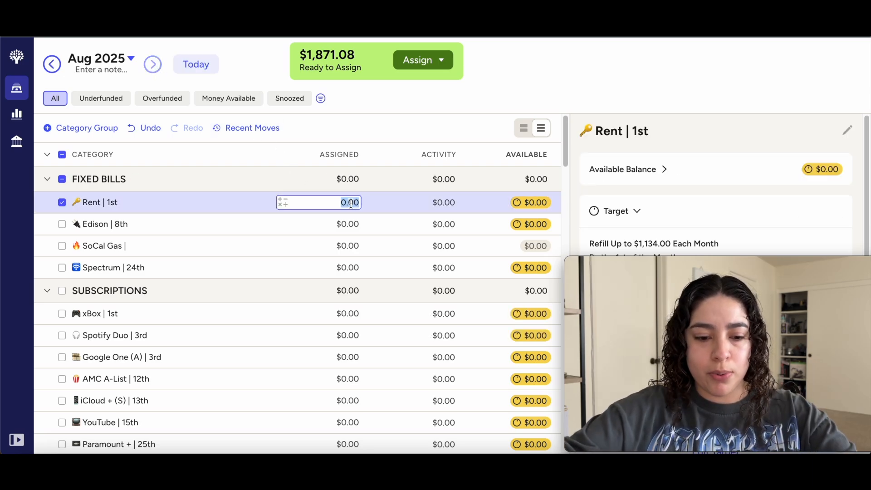
pyautogui.write('283.50')
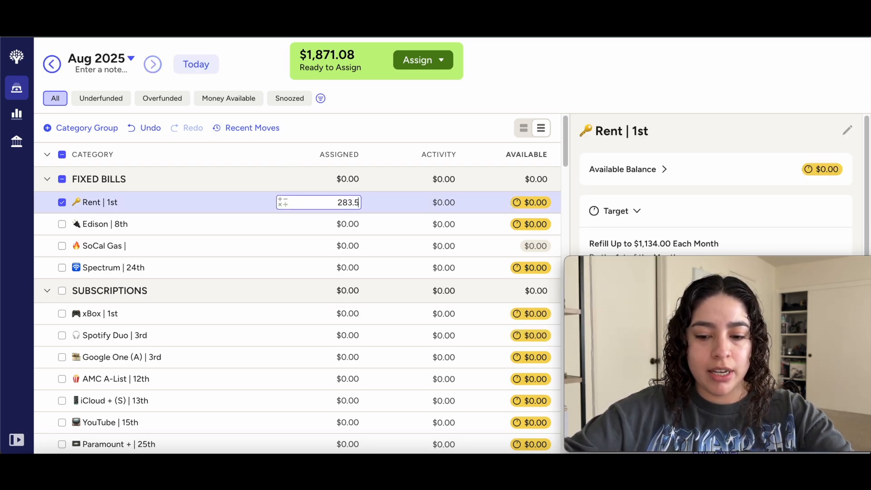
pyautogui.press('Return')
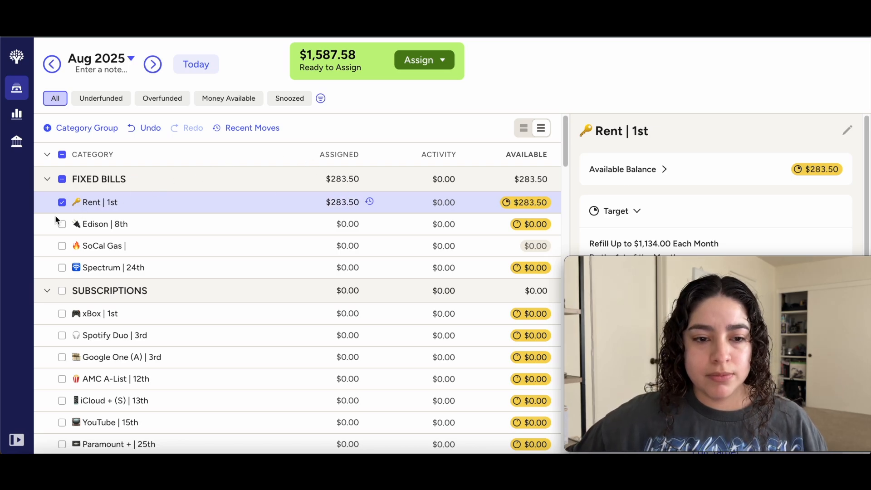
pyautogui.click(62, 202)
# Step: Return to the July 2025 budget and assign $120.56 to the Edison category
pyautogui.click(189, 68)
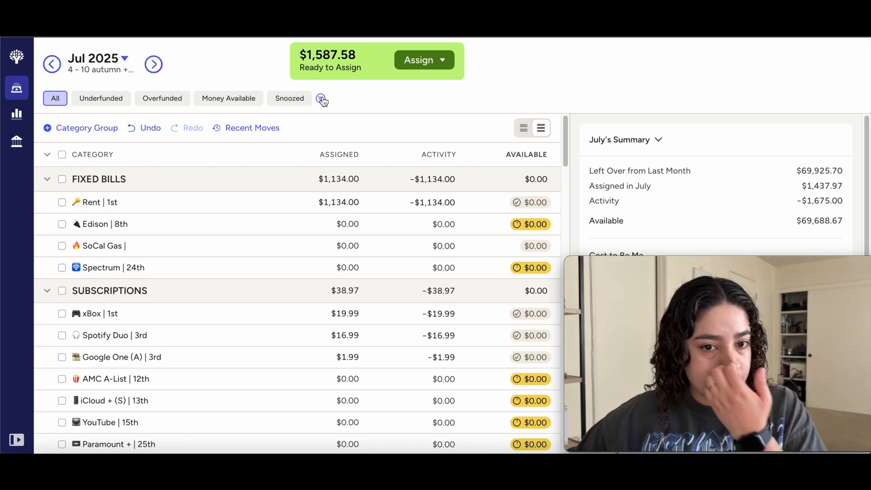
pyautogui.click(318, 224)
pyautogui.write('+')
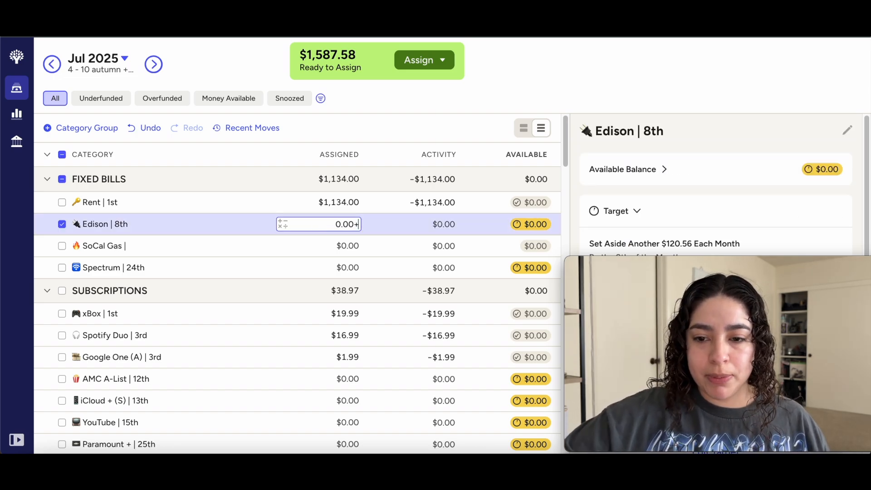
pyautogui.write('120.56')
pyautogui.press('Return')
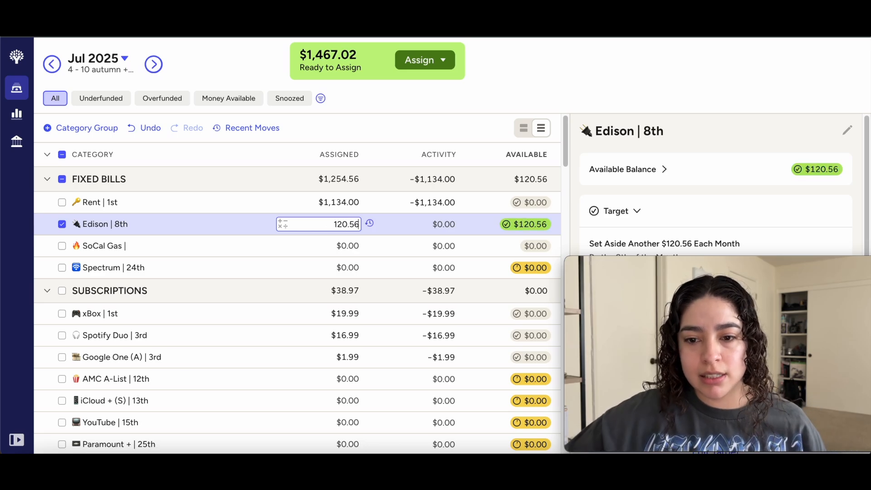
pyautogui.click(62, 224)
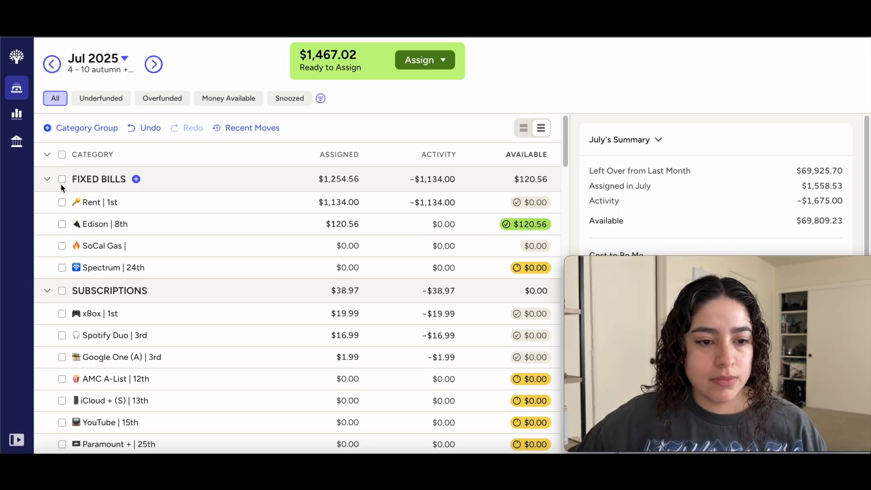
# Step: Collapse the Fixed Bills and Subscriptions groups and add $100 to each of the two personal Food categories under Variable
pyautogui.click(47, 180)
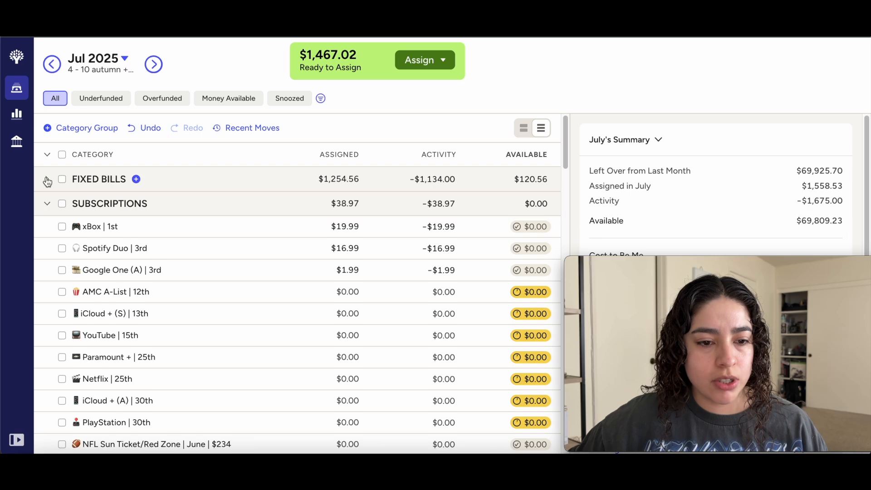
pyautogui.click(48, 204)
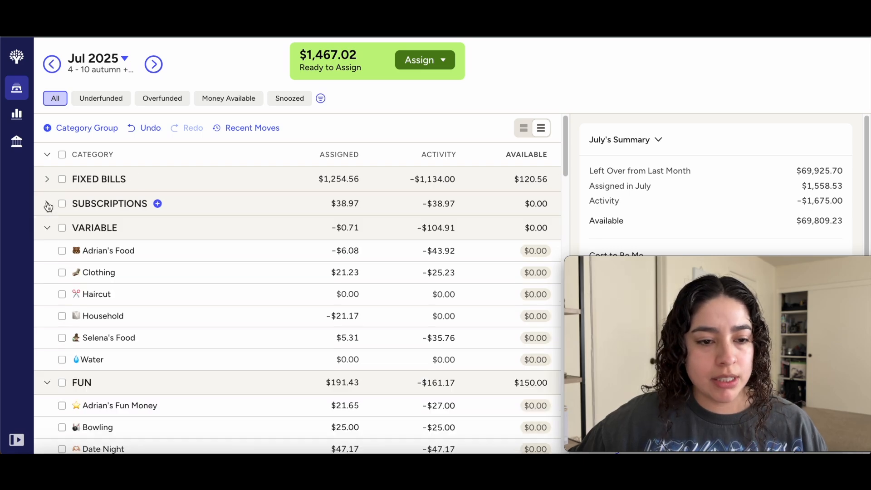
pyautogui.click(341, 250)
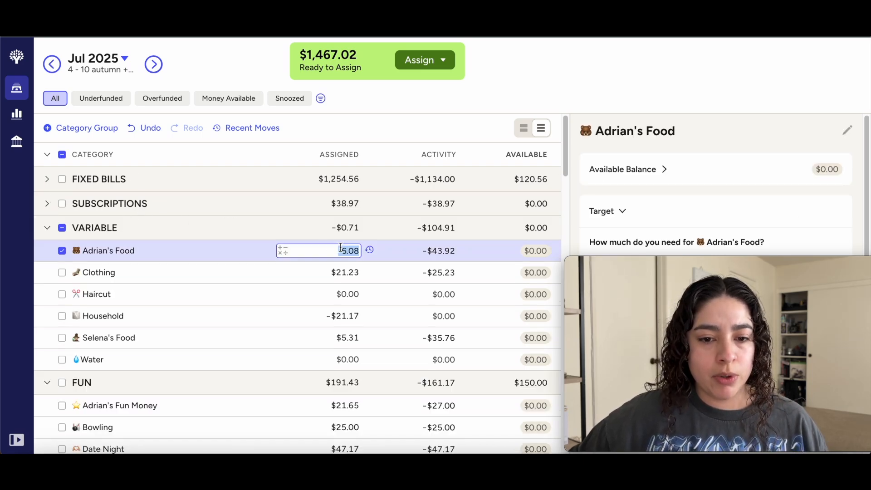
pyautogui.press('Right')
pyautogui.write('+100')
pyautogui.press('Return')
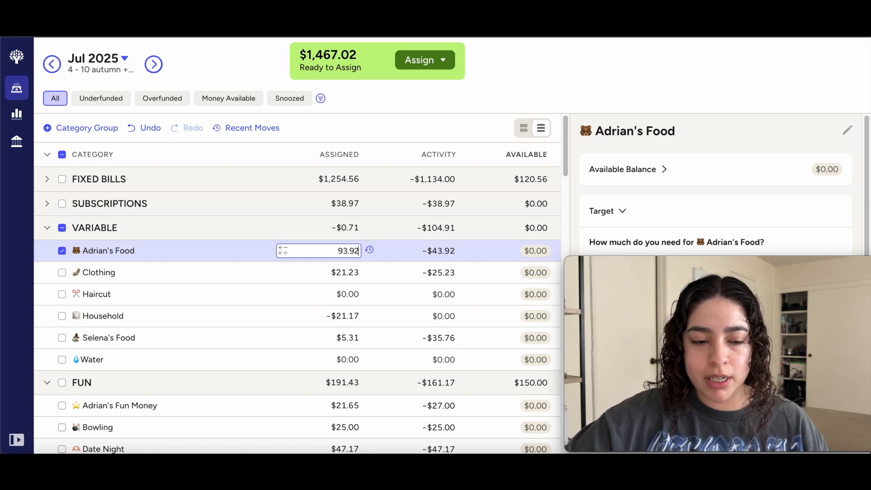
pyautogui.click(343, 337)
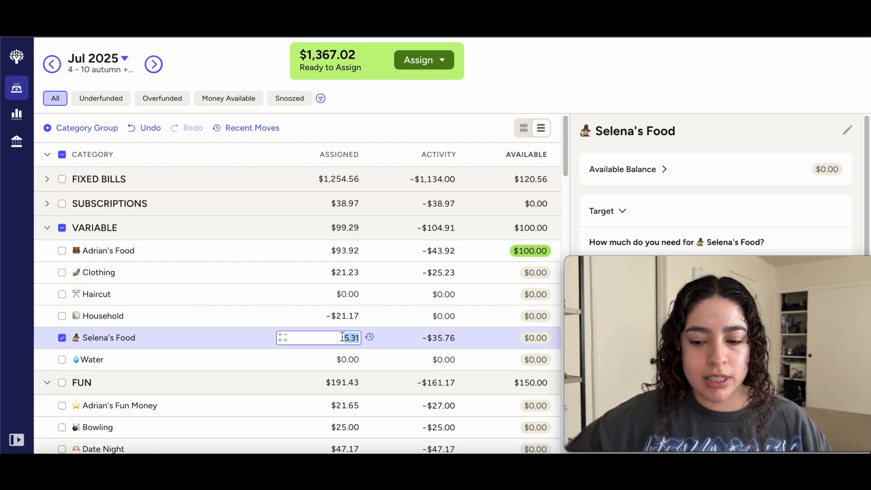
pyautogui.press('Right')
pyautogui.write('+100')
pyautogui.press('Return')
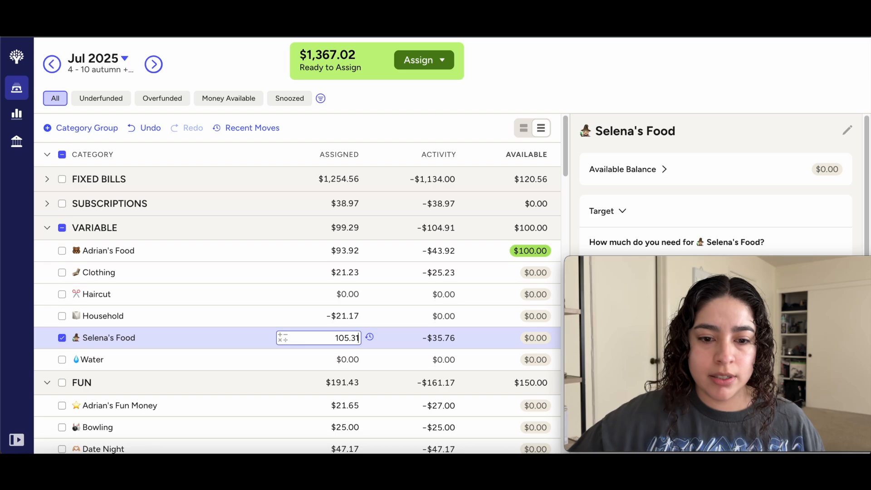
# Step: Add $10 to the assigned amount of the Clothing category for July
pyautogui.click(350, 272)
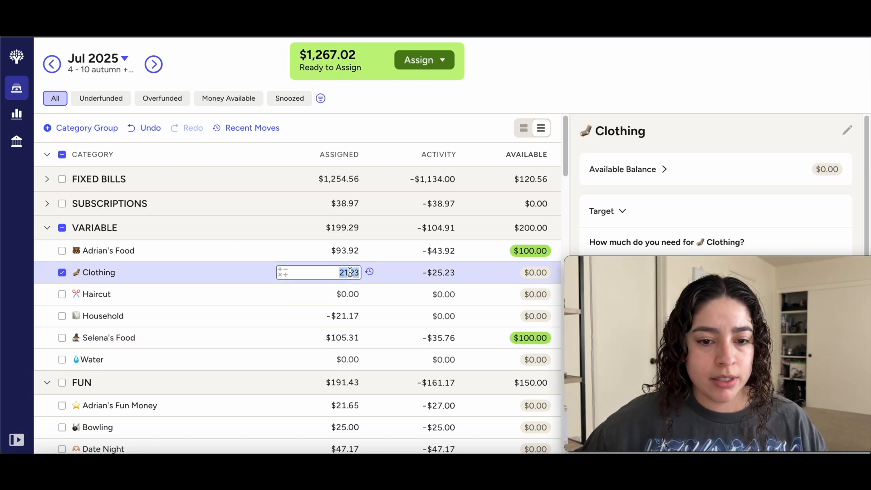
pyautogui.press('Right')
pyautogui.write('+10')
pyautogui.press('Return')
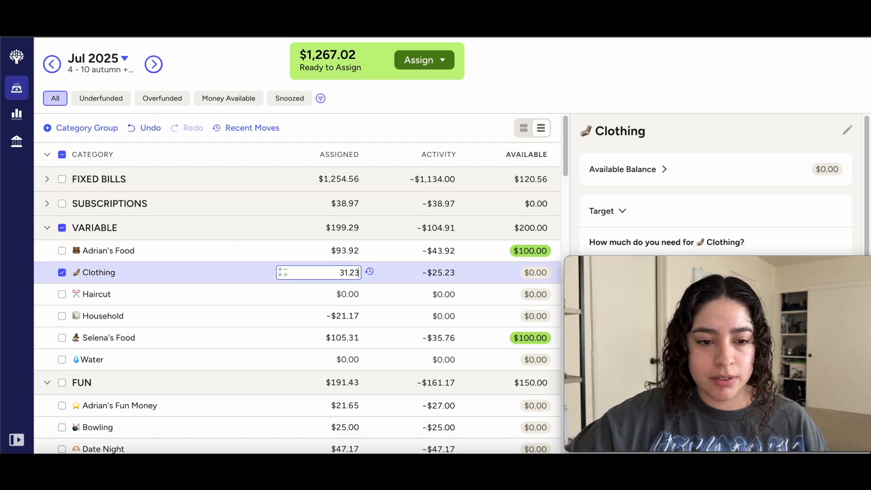
# Step: Add $50 to the assigned amount of the Haircut category for July
pyautogui.click(354, 294)
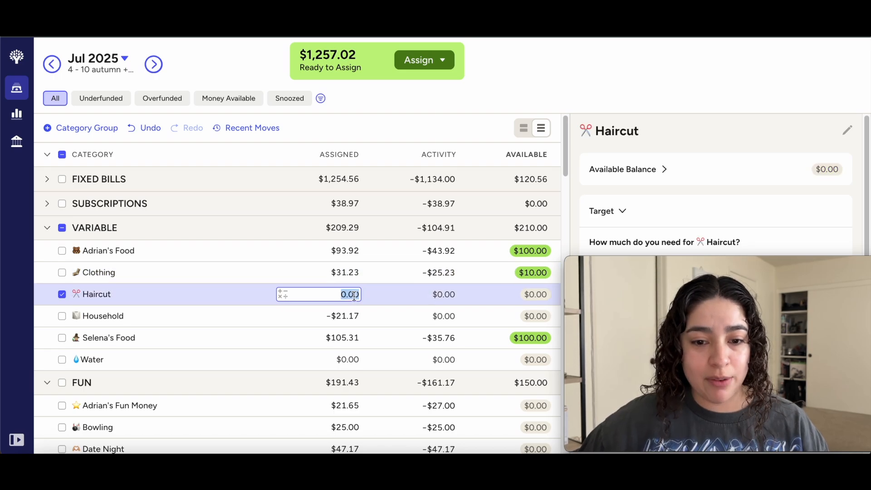
pyautogui.press('Right')
pyautogui.write('+')
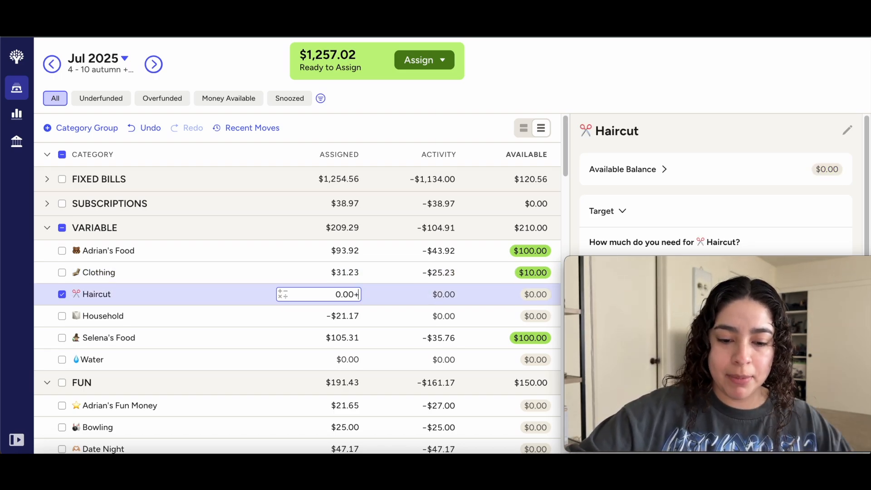
pyautogui.write('50')
pyautogui.press('Return')
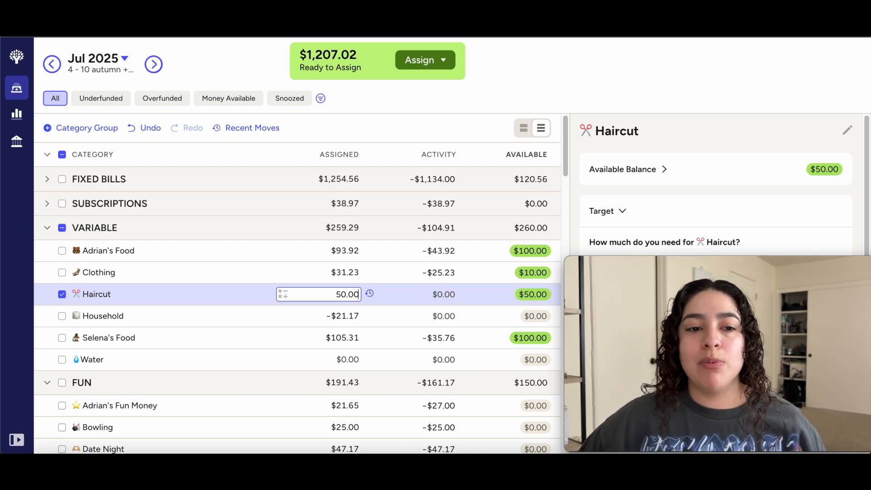
# Step: Add $50 to the assigned amount of the Household category for July
pyautogui.click(352, 315)
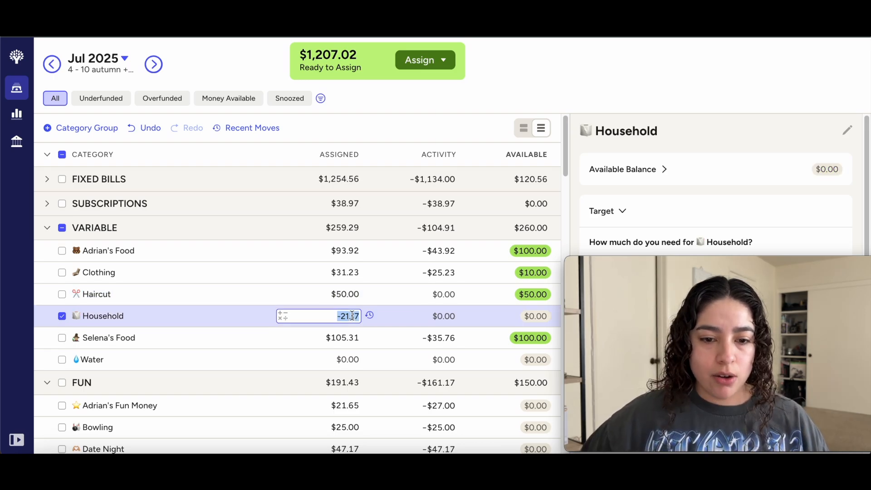
pyautogui.press('Right')
pyautogui.write('+50')
pyautogui.press('Return')
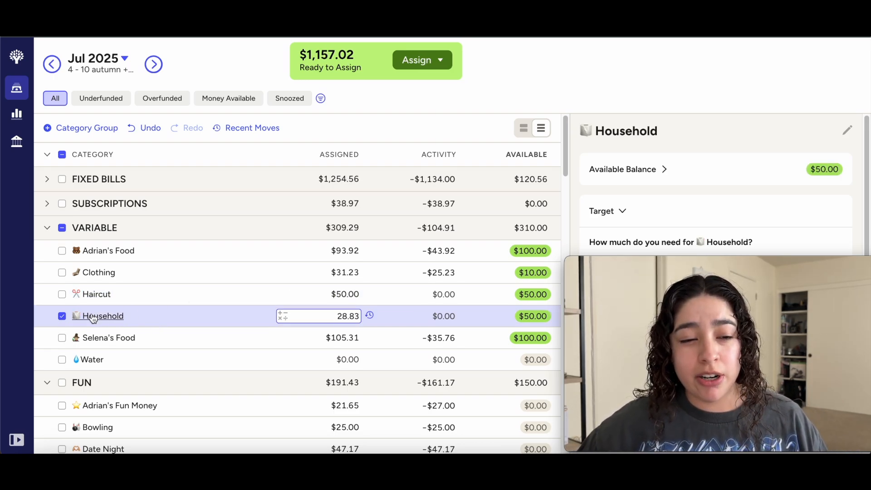
pyautogui.click(62, 317)
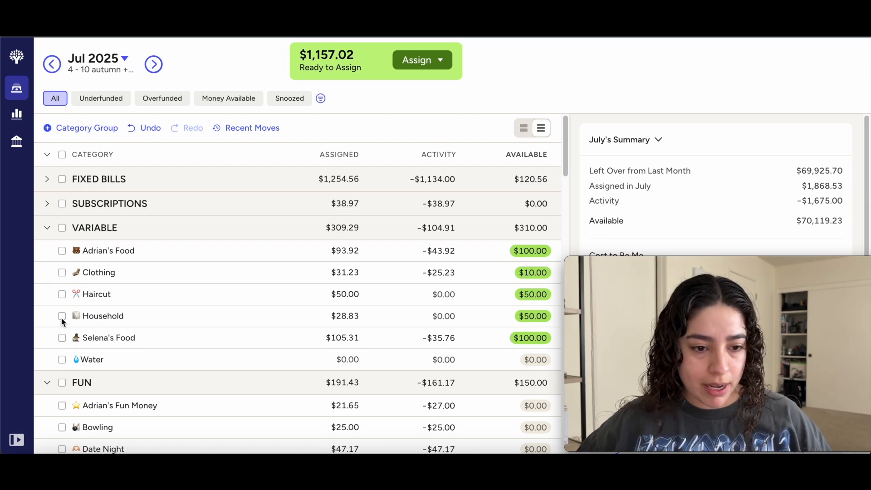
# Step: Assign $5.20 to the Water category in the Variable group
pyautogui.click(351, 359)
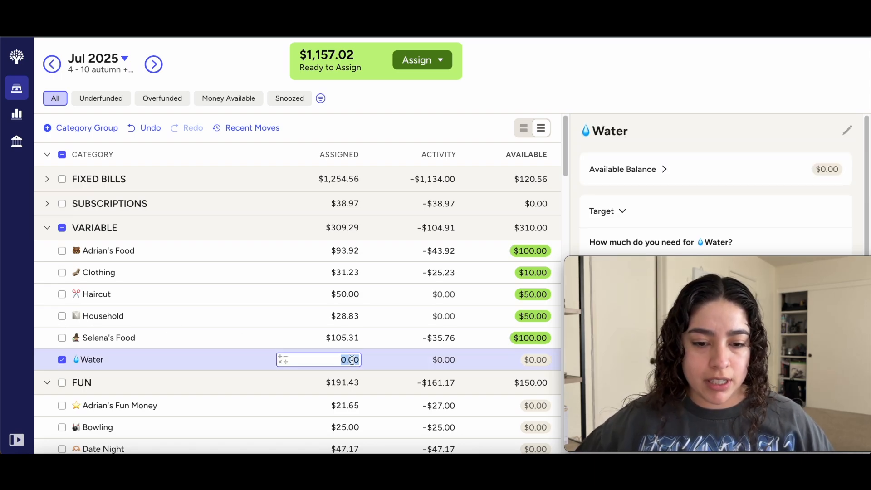
pyautogui.write('+5.20')
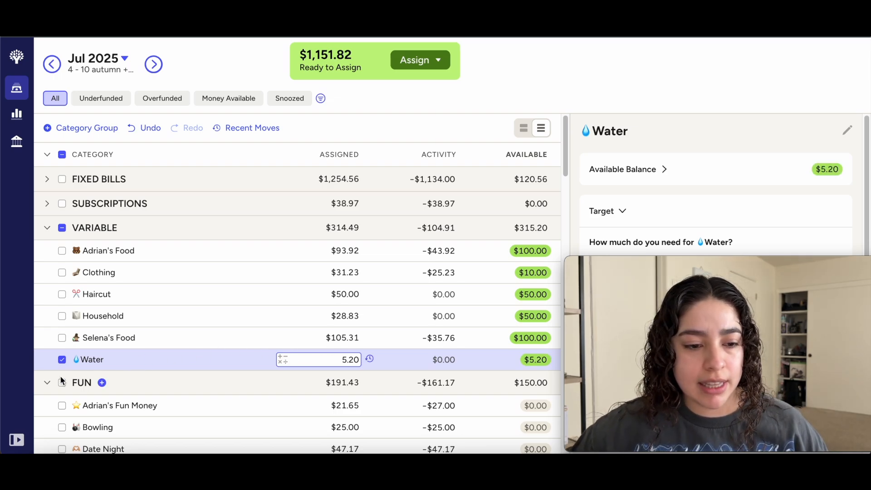
pyautogui.click(62, 360)
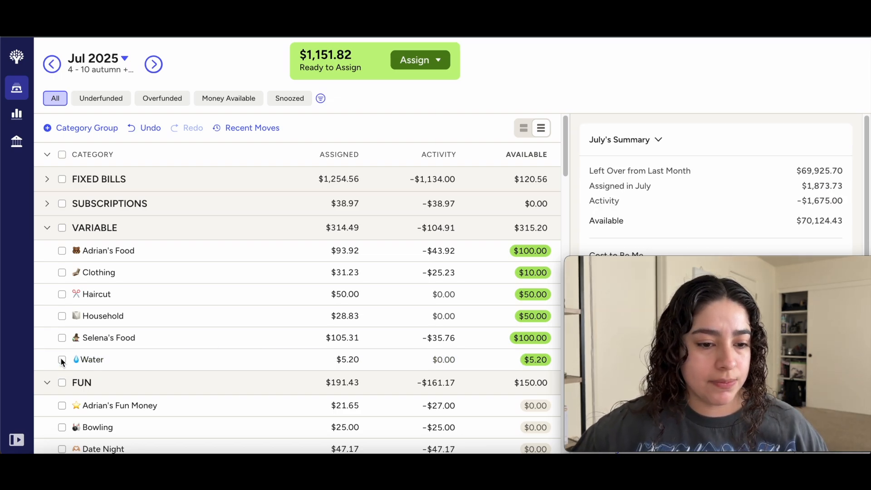
# Step: Collapse the Variable group and add $20 to the assigned amount of the star-marked Fun Money category under Fun
pyautogui.click(47, 230)
pyautogui.click(330, 274)
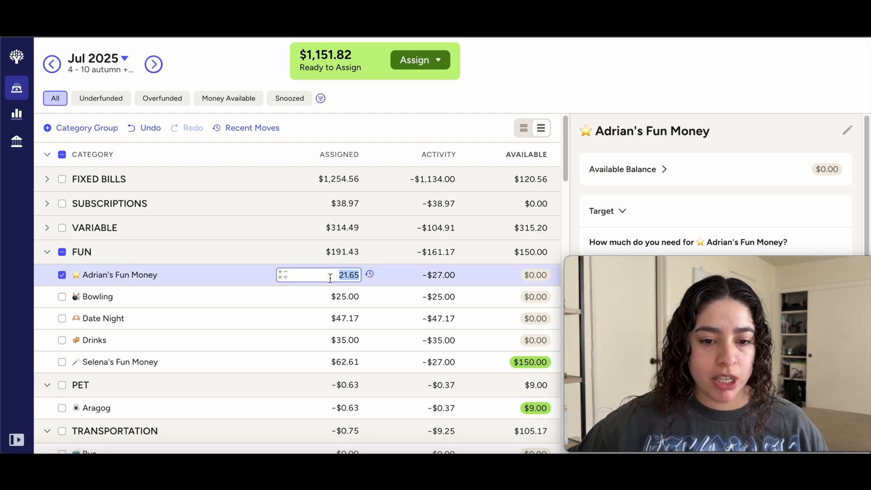
pyautogui.write('+20')
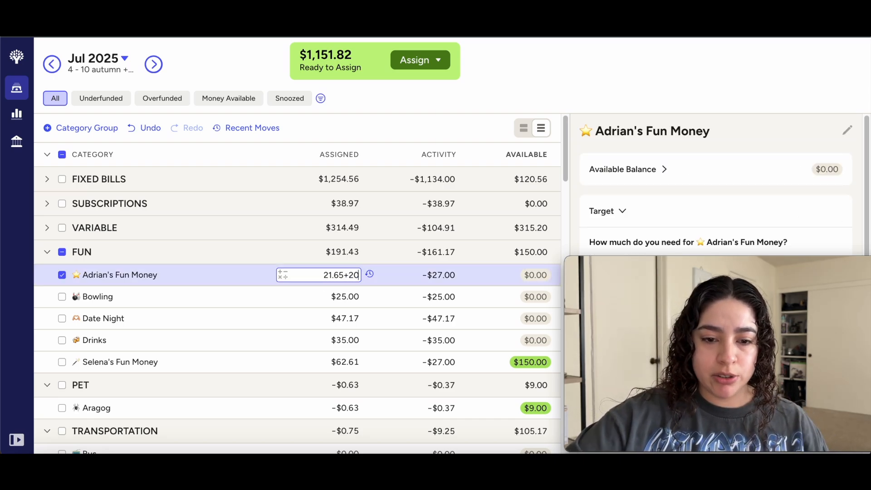
pyautogui.press('Return')
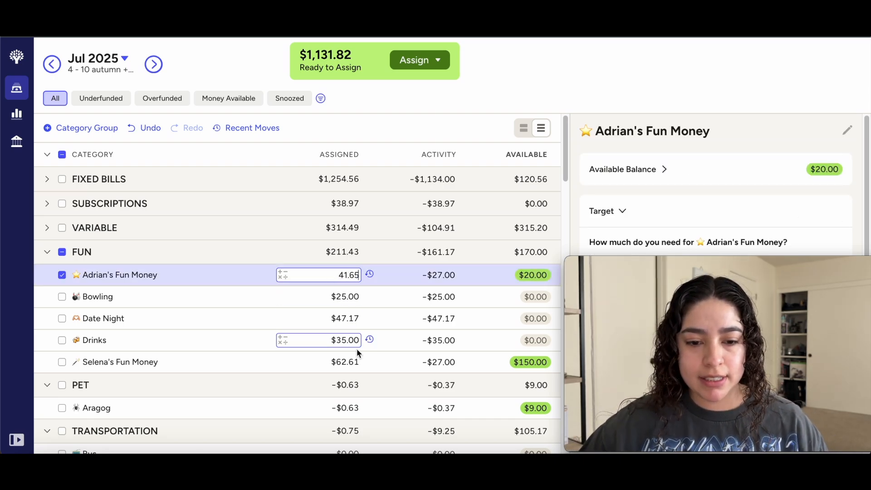
# Step: Add $40 to the assigned amount of the wand-marked Fun Money category in the Fun group
pyautogui.click(356, 361)
pyautogui.write('+40')
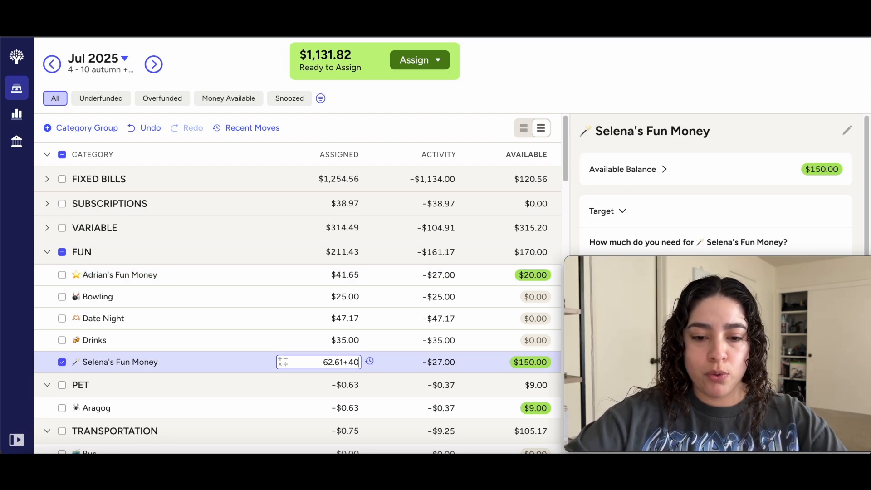
pyautogui.press('Return')
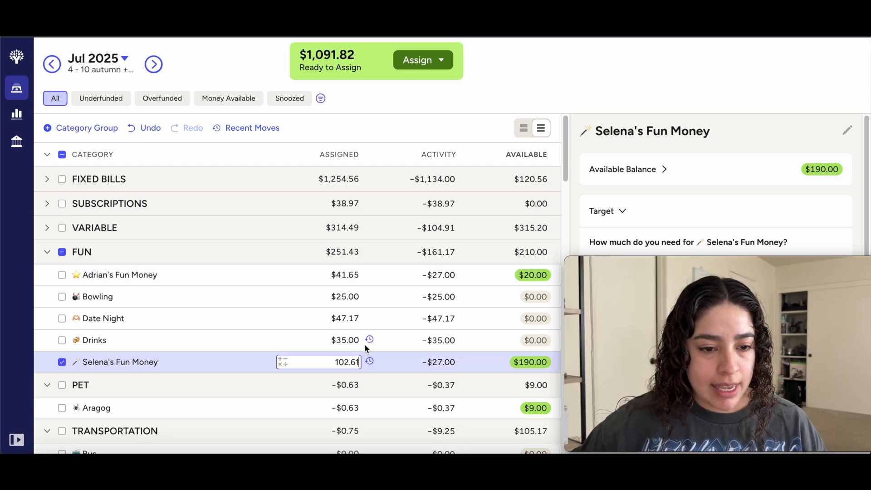
# Step: Add $10 to the assigned amount of the Date Night category and collapse the Fun group
pyautogui.click(356, 320)
pyautogui.write('+10')
pyautogui.press('Return')
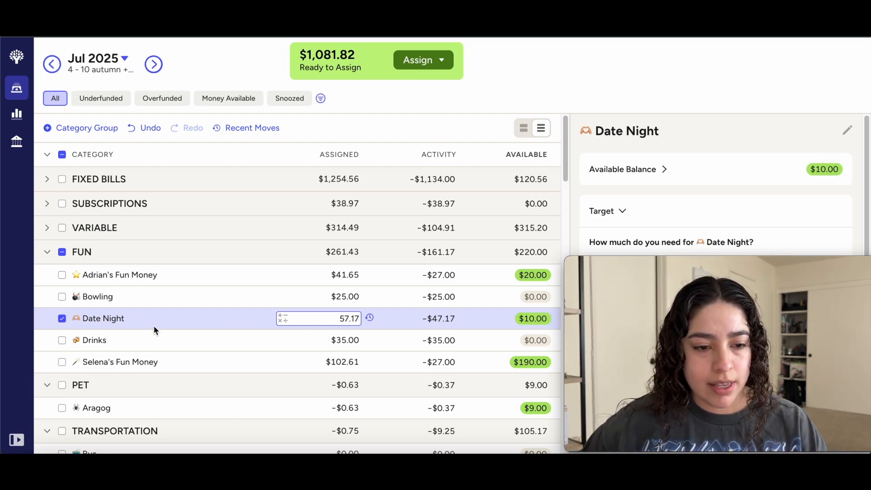
pyautogui.click(61, 319)
pyautogui.click(47, 253)
# Step: Add $1 to the assigned amount of the Aragog category and collapse the Pet group
pyautogui.click(343, 299)
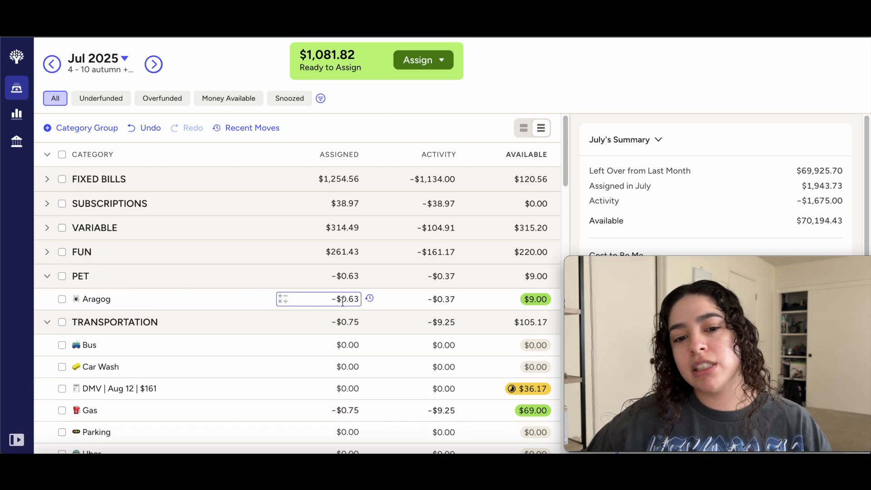
pyautogui.click(343, 300)
pyautogui.press('Right')
pyautogui.write('+1')
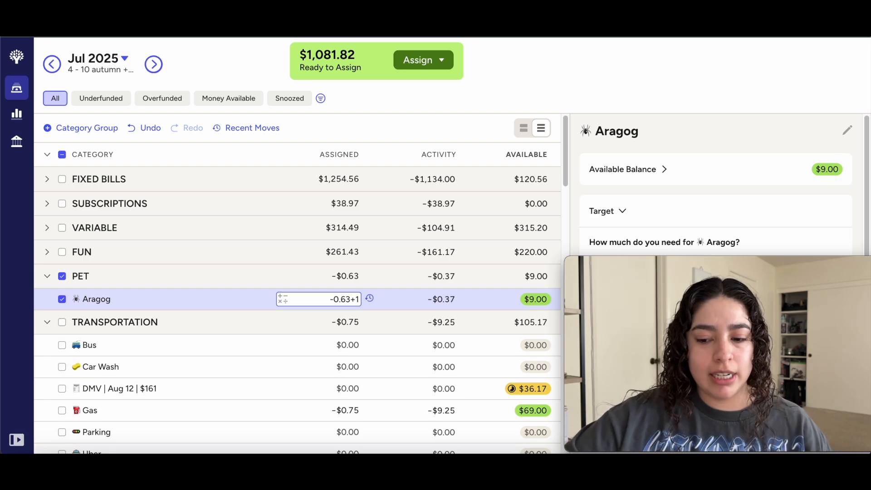
pyautogui.press('Return')
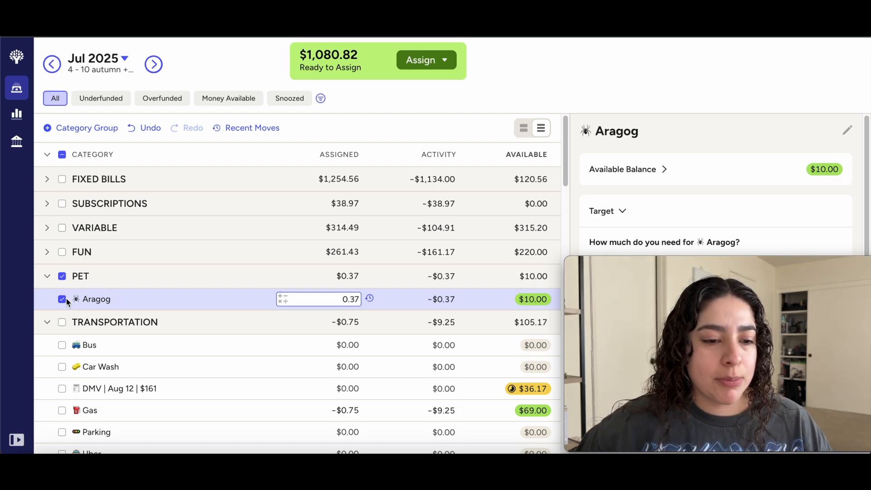
pyautogui.click(63, 299)
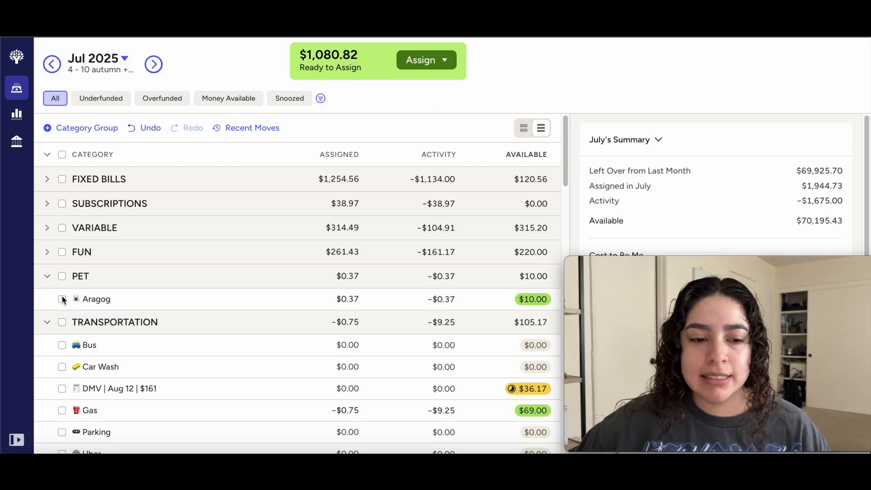
pyautogui.click(47, 276)
# Step: Check the target of the DMV category under Transportation and assign $6.44 to it for July
pyautogui.scroll(-1, 303, 278)
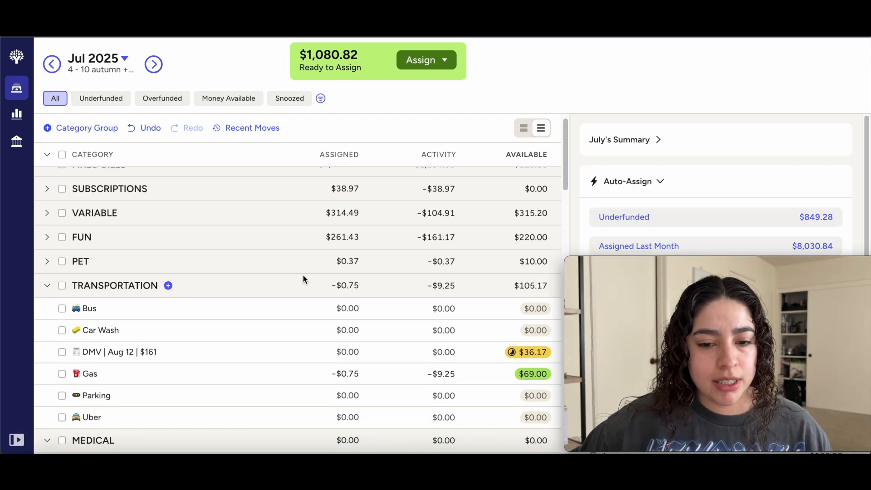
pyautogui.click(63, 353)
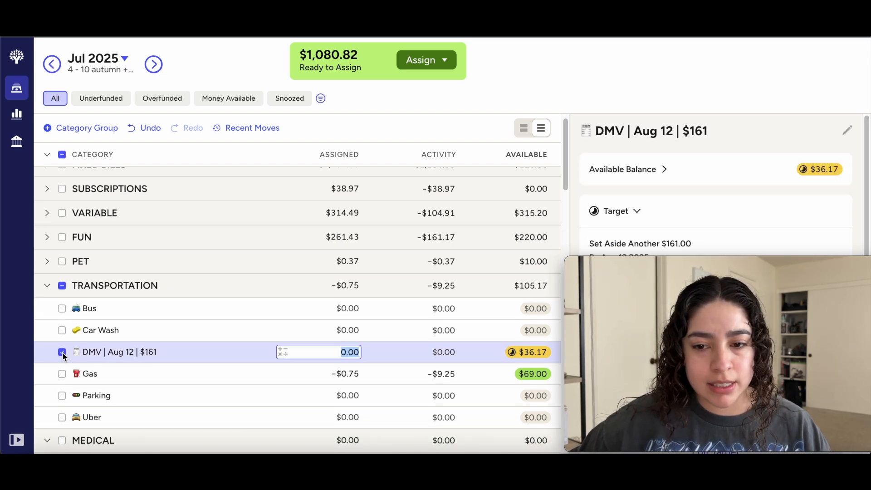
pyautogui.scroll(-5, 723, 195)
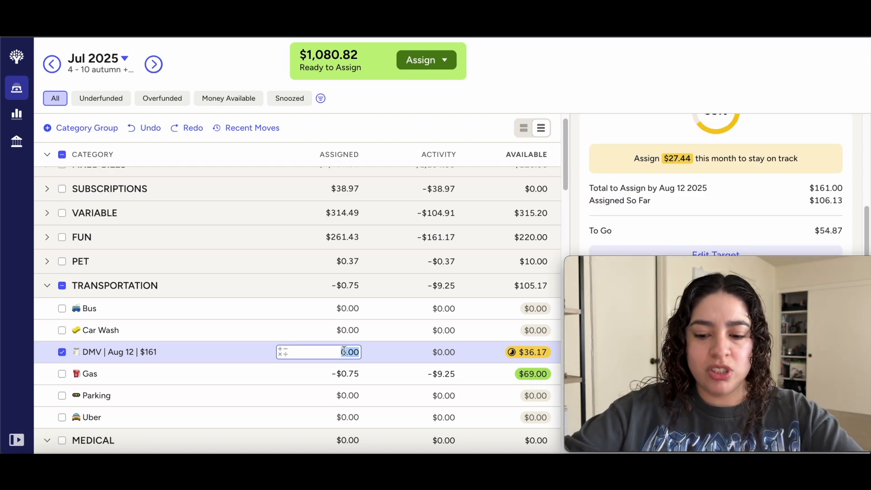
pyautogui.write('6.44')
pyautogui.press('Return')
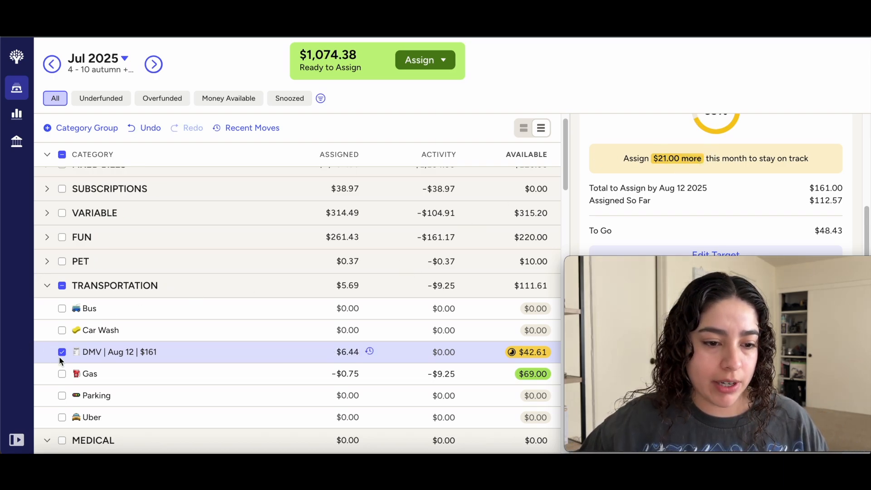
pyautogui.click(62, 354)
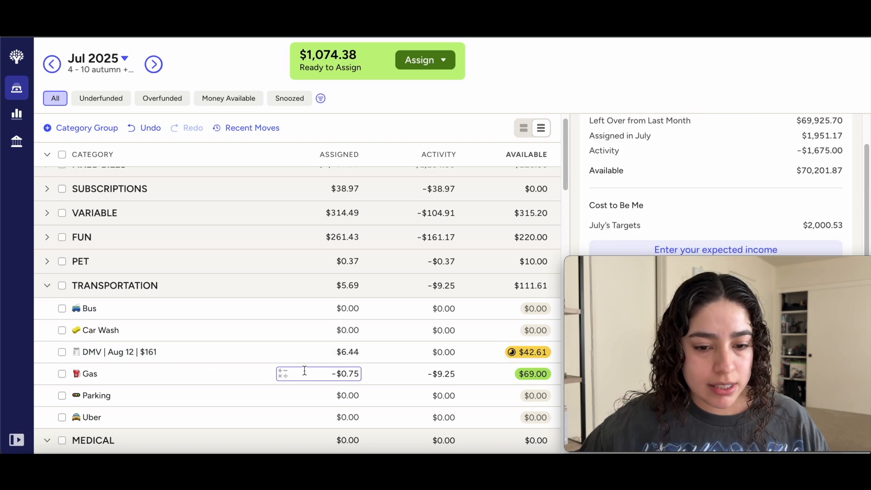
# Step: Add $50 to the assigned amount of the Gas category and collapse the Transportation group
pyautogui.click(330, 374)
pyautogui.write('+50')
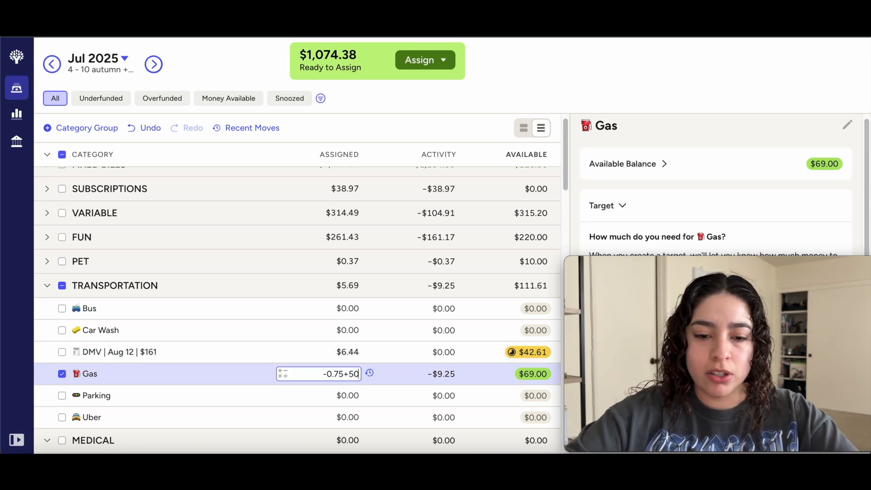
pyautogui.press('Return')
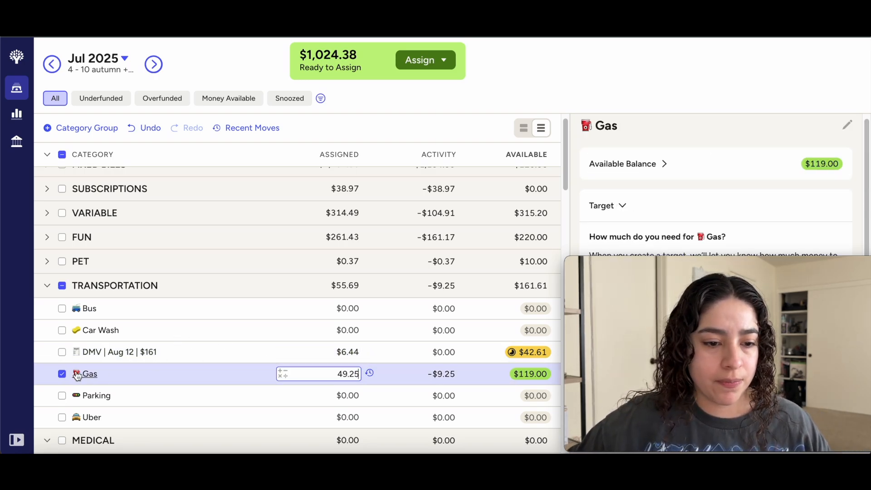
pyautogui.click(62, 373)
pyautogui.click(47, 285)
# Step: Assign $25 to the Copays category and collapse the Medical group
pyautogui.scroll(-1, 48, 283)
pyautogui.click(354, 343)
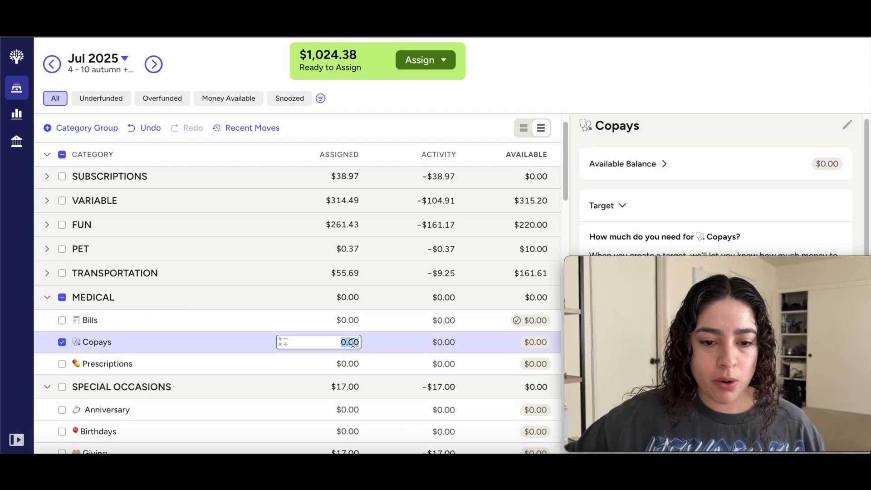
pyautogui.write('25')
pyautogui.press('Return')
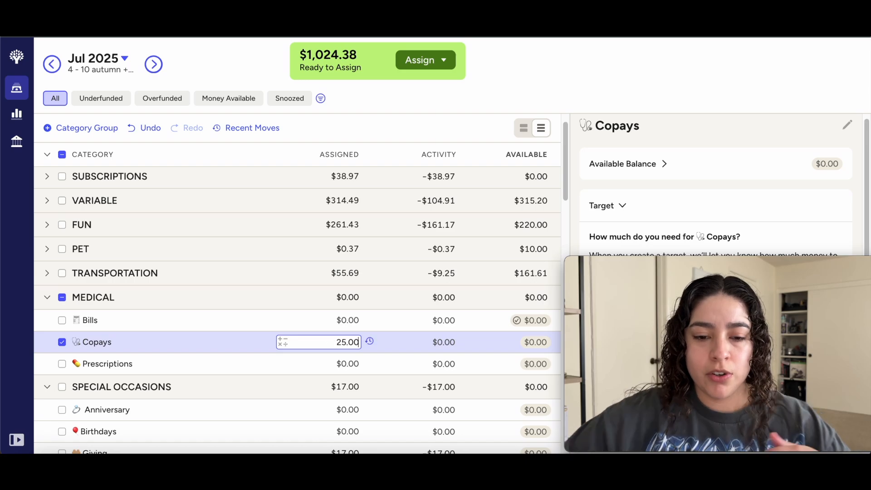
pyautogui.click(62, 341)
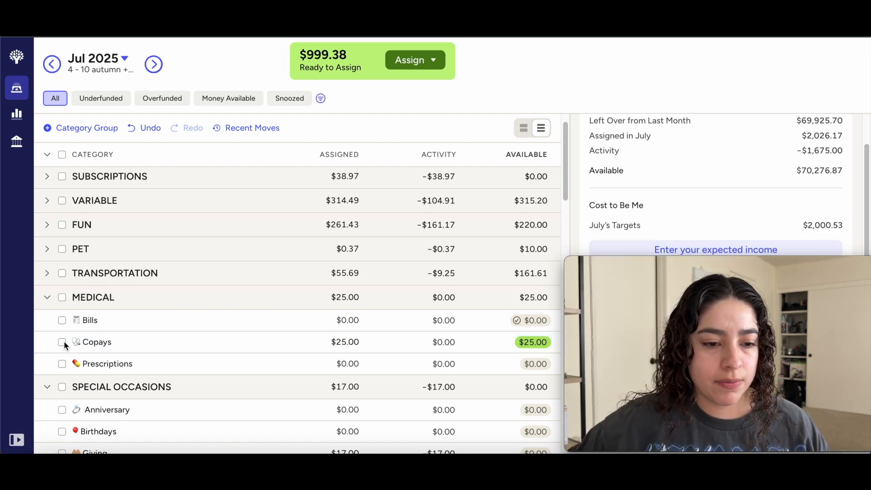
pyautogui.click(48, 299)
# Step: Assign $134 to the Birthdays category and collapse the Special Occasions group
pyautogui.scroll(-3, 73, 297)
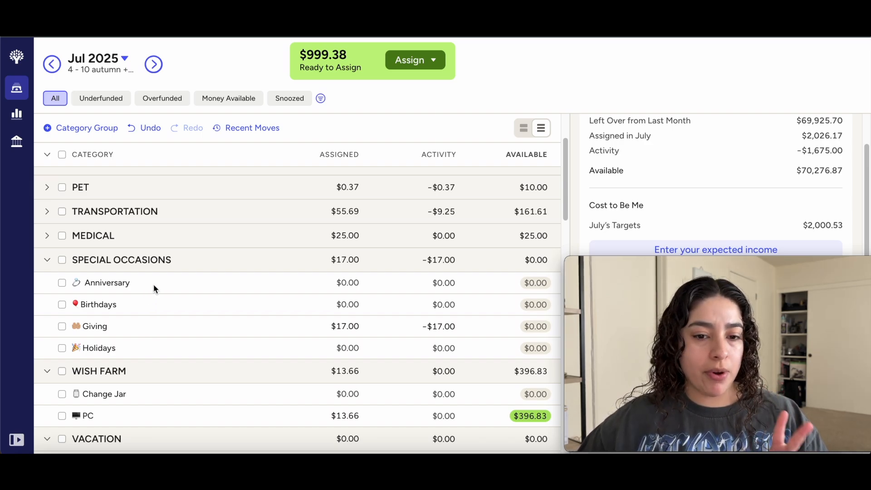
pyautogui.click(301, 305)
pyautogui.write('+')
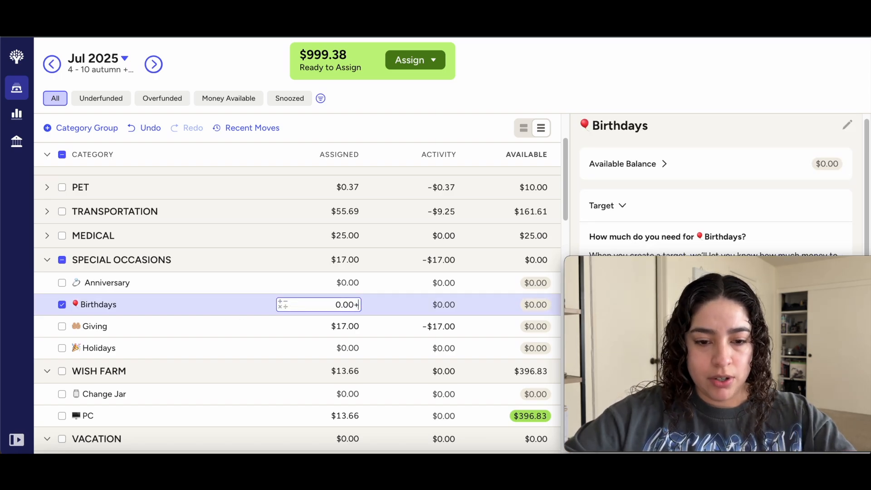
pyautogui.write('134')
pyautogui.press('Return')
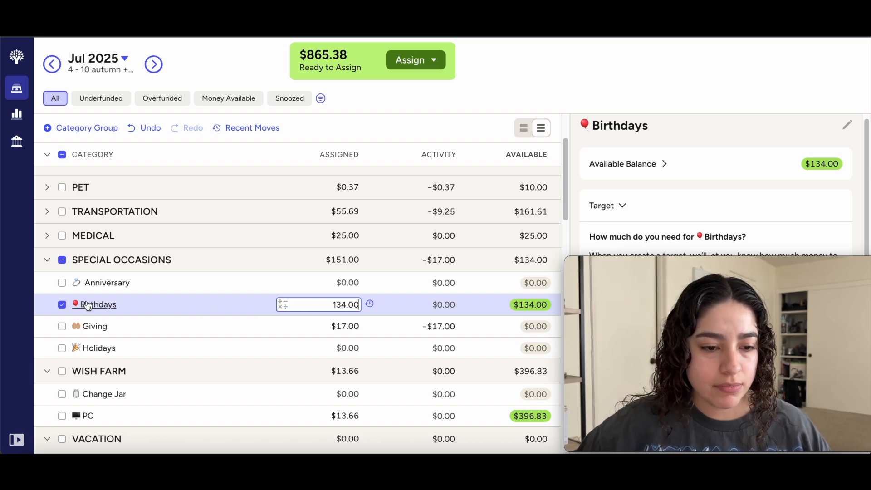
pyautogui.click(64, 304)
pyautogui.click(47, 260)
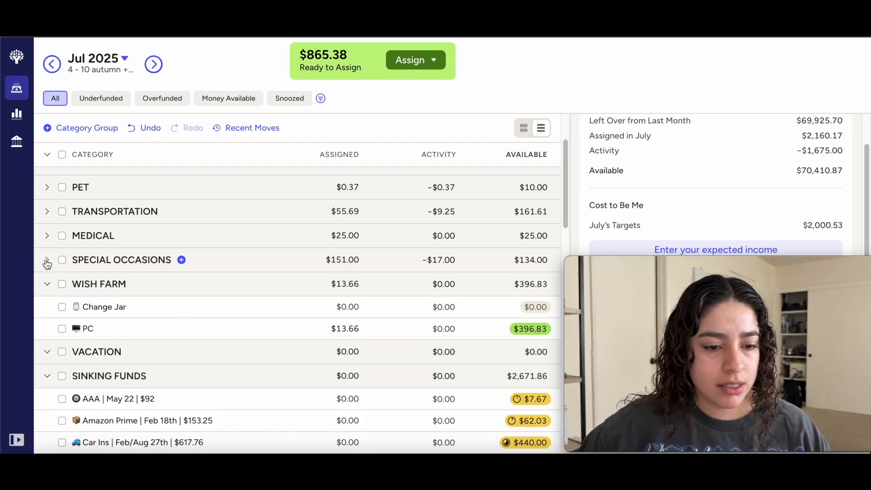
# Step: Collapse the Wish Farm group and assign $1.67 to the AAA category under Sinking Funds
pyautogui.click(47, 283)
pyautogui.scroll(-3, 157, 279)
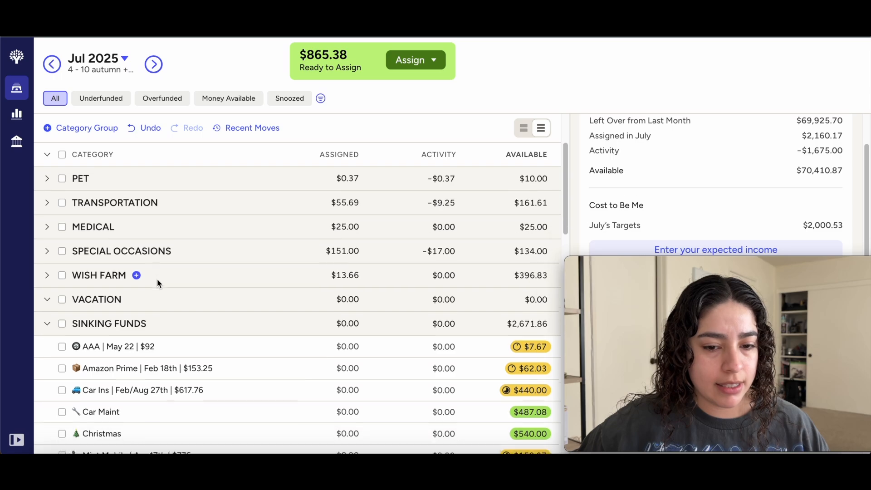
pyautogui.scroll(-4, 158, 283)
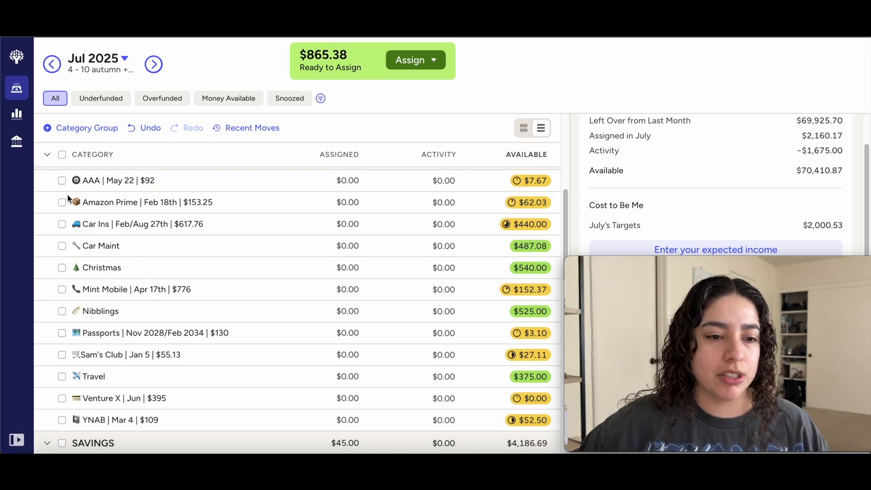
pyautogui.click(62, 181)
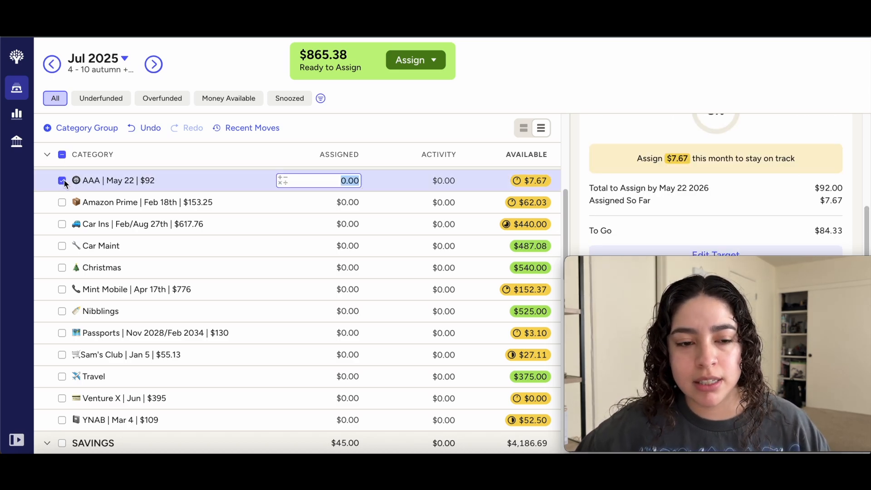
pyautogui.write('+1.67')
pyautogui.press('Return')
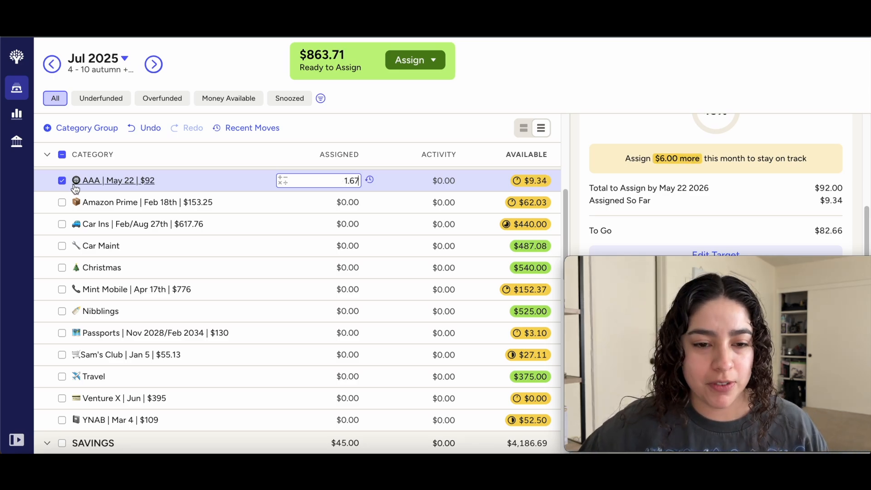
# Step: Assign $5.03 to the Amazon Prime category and $22.50 to the Car Ins category under Sinking Funds
pyautogui.click(335, 202)
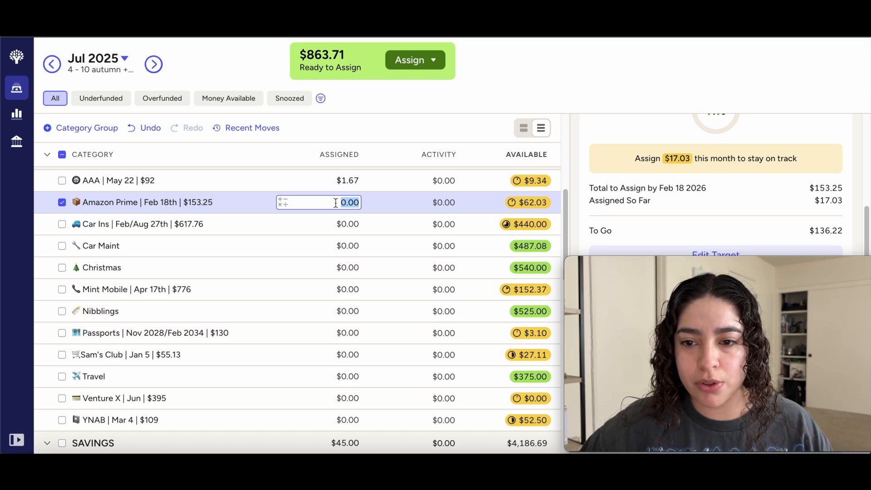
pyautogui.write('5.03')
pyautogui.press('Return')
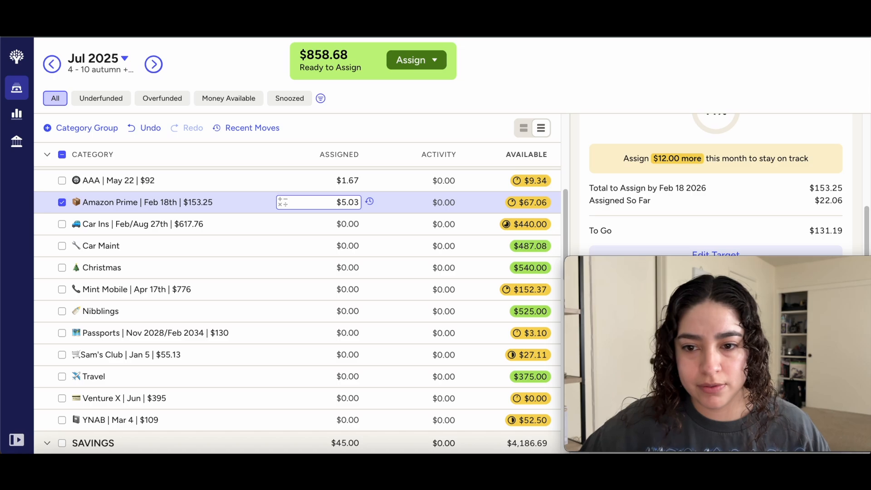
pyautogui.click(343, 225)
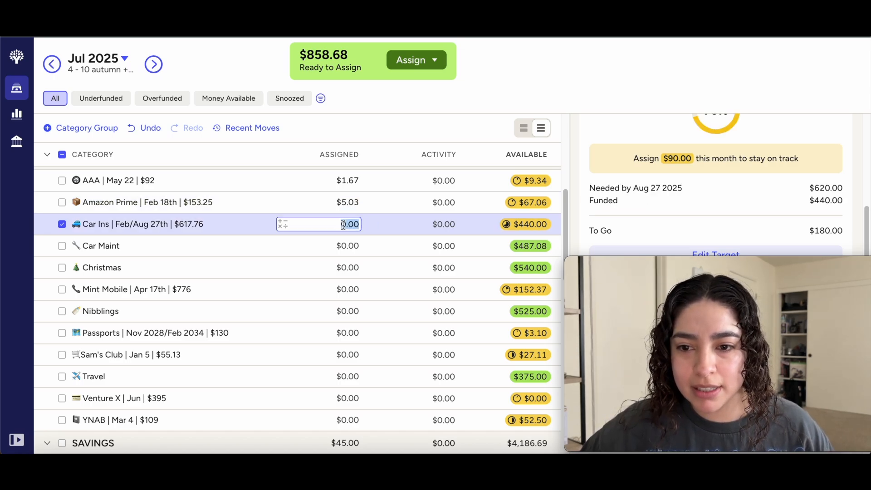
pyautogui.write('22.50')
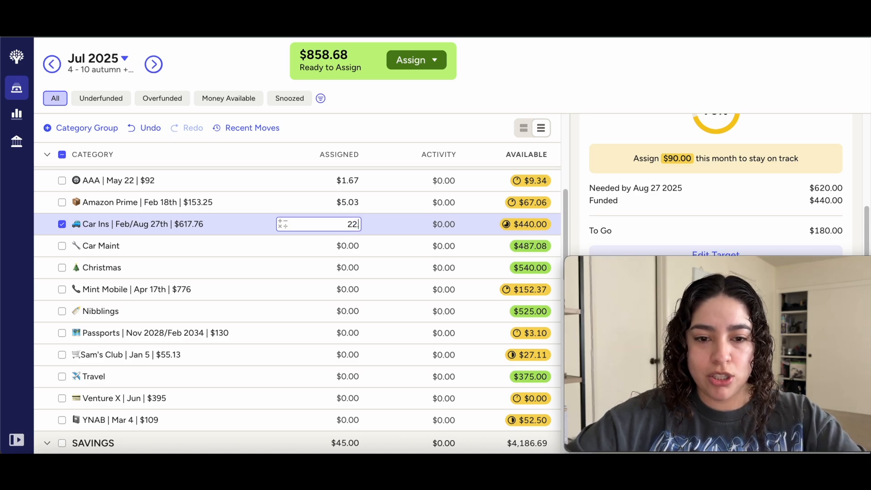
pyautogui.press('Return')
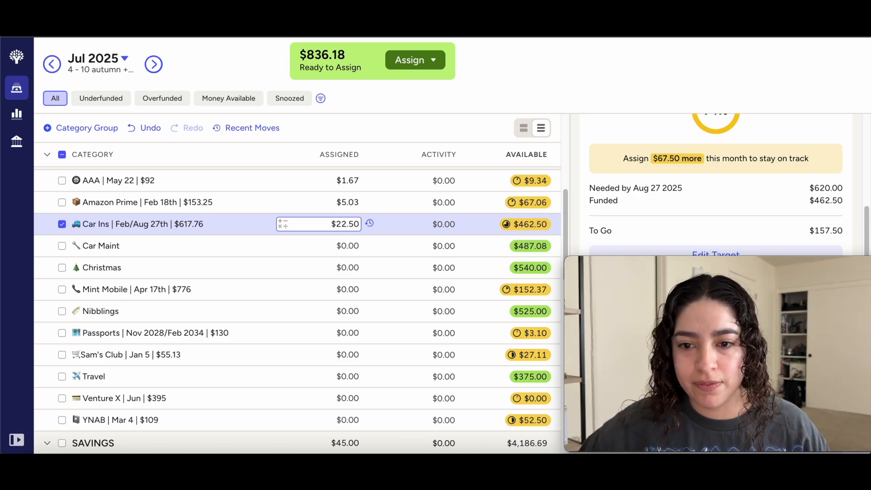
# Step: Assign $50 to the Car Maint category and $20 to the Christmas category under Sinking Funds
pyautogui.click(349, 245)
pyautogui.write('50')
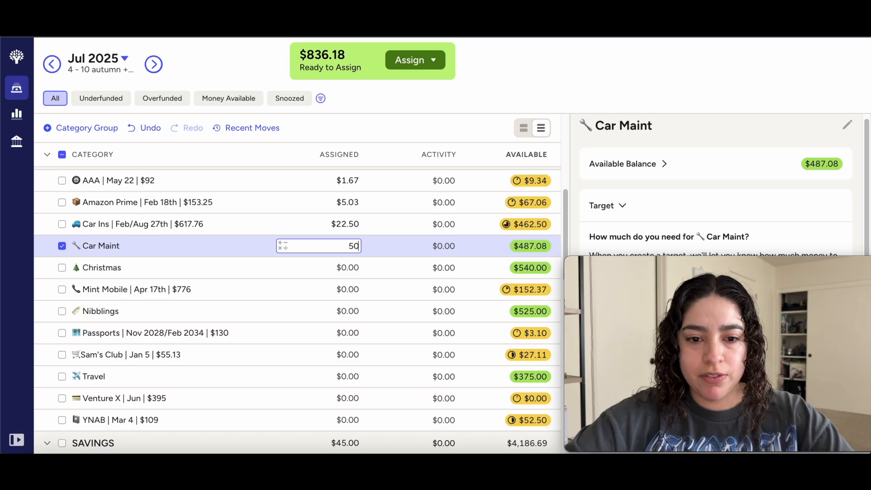
pyautogui.press('Return')
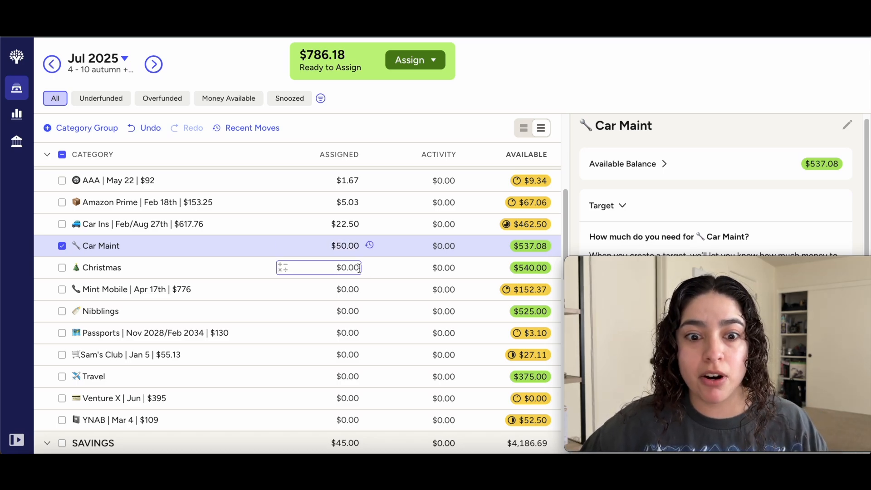
pyautogui.click(356, 267)
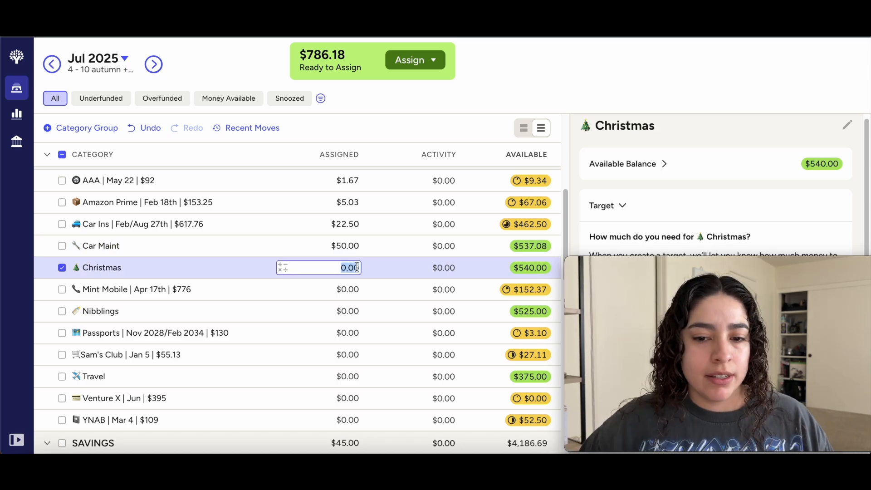
pyautogui.write('20')
pyautogui.press('Return')
# Step: Assign $15.87 to the Mint Mobile category and $3 to the Nibblings category under Sinking Funds
pyautogui.click(351, 289)
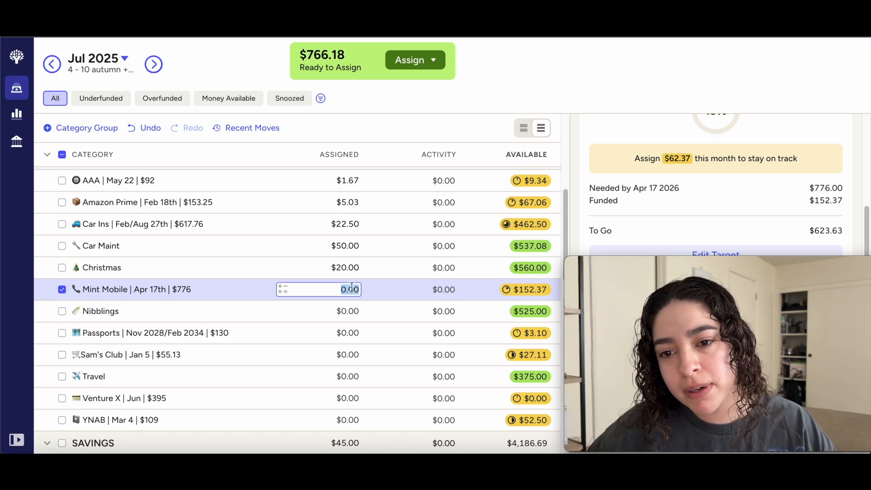
pyautogui.write('15.87')
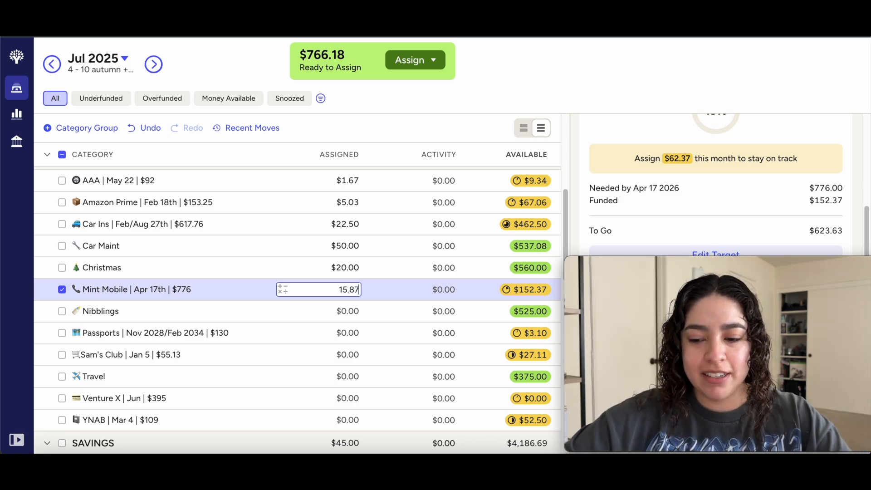
pyautogui.press('Return')
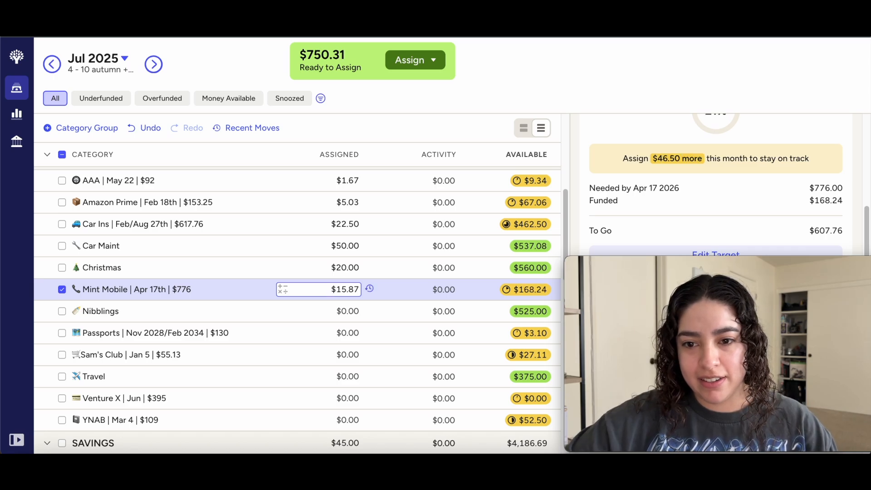
pyautogui.click(354, 309)
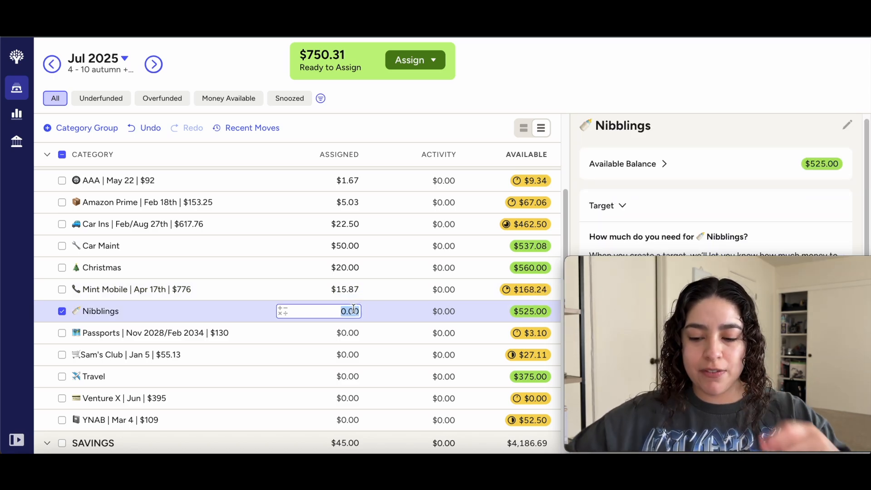
pyautogui.write('3')
pyautogui.press('Return')
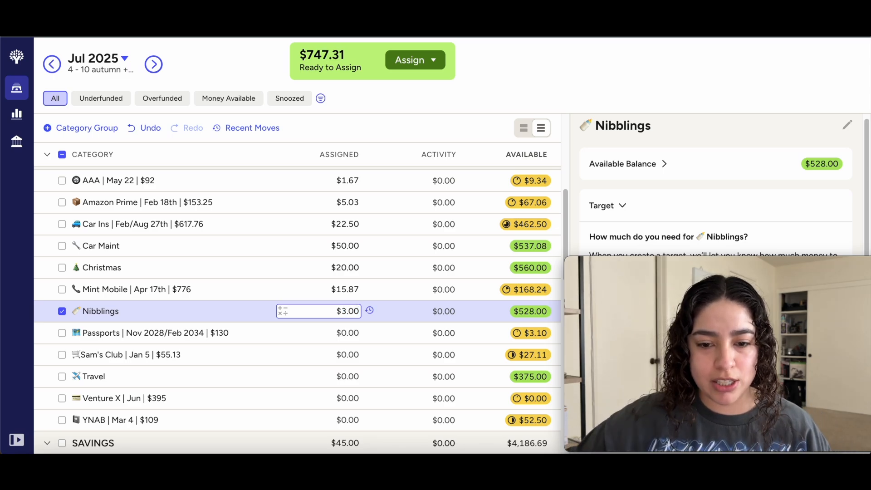
# Step: Assign $3.10 to the Passports category and $1.01 to the Sam's Club category under Sinking Funds
pyautogui.click(355, 333)
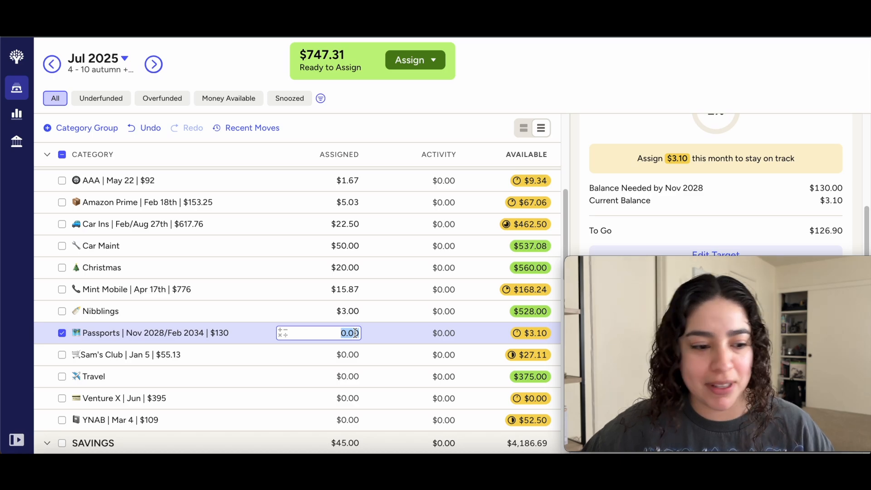
pyautogui.write('3.10')
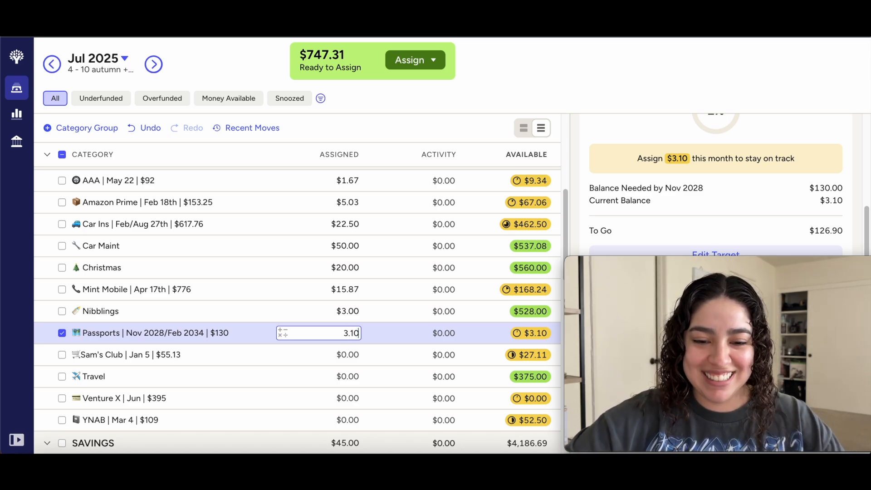
pyautogui.press('Return')
pyautogui.click(355, 355)
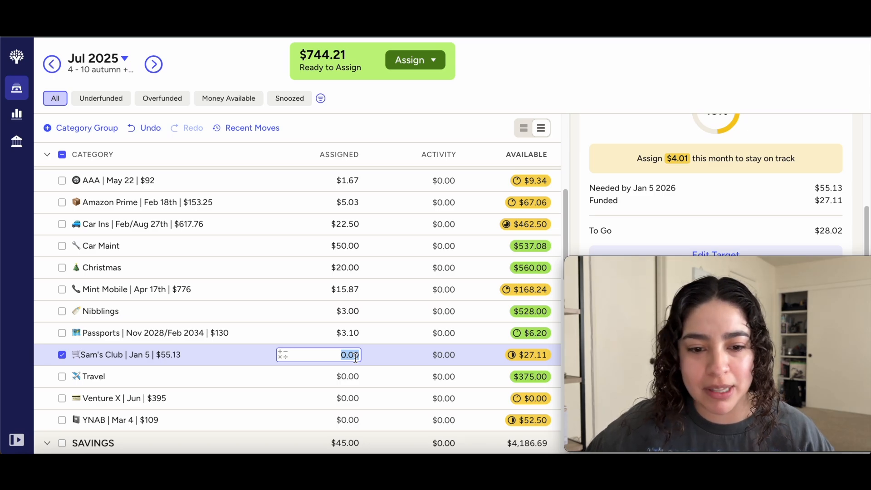
pyautogui.write('1.01')
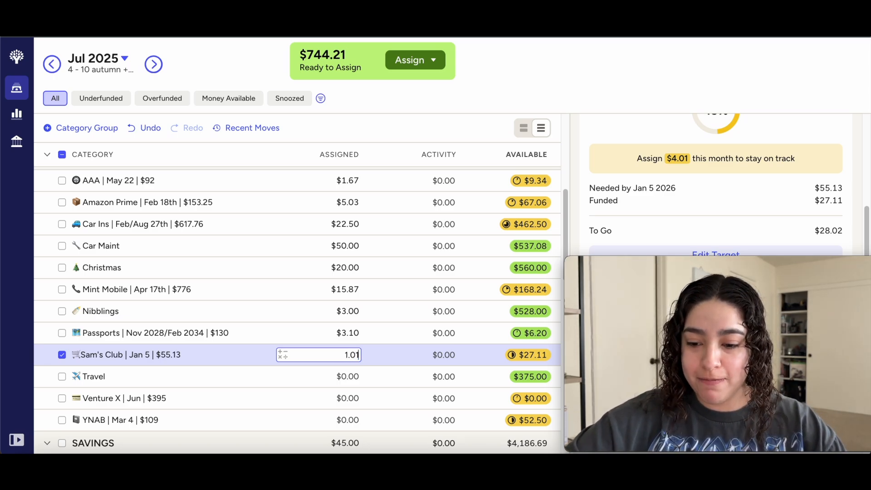
pyautogui.press('Return')
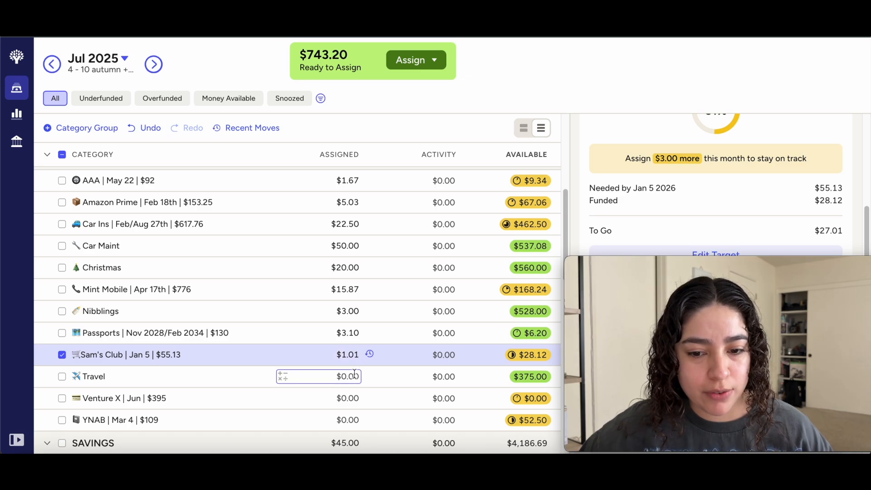
# Step: Assign $100 to the Travel category and $8.92 to the Venture X category under Sinking Funds
pyautogui.click(355, 376)
pyautogui.write('100')
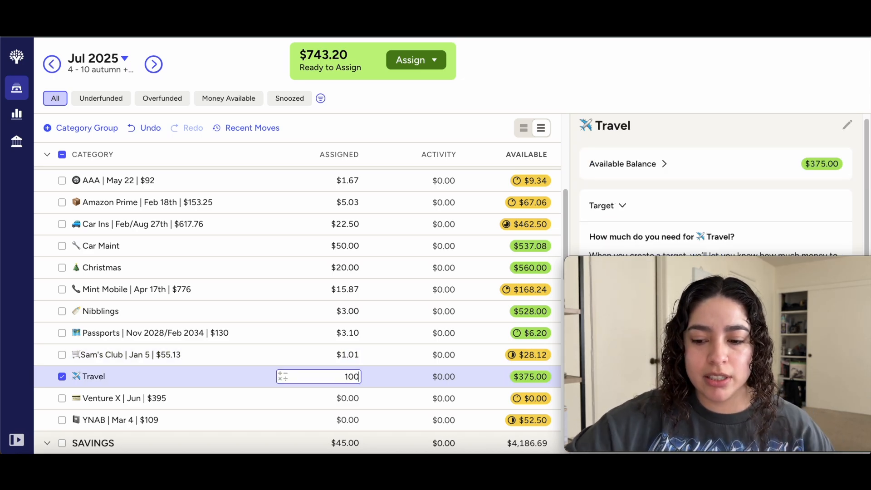
pyautogui.press('Return')
pyautogui.click(350, 398)
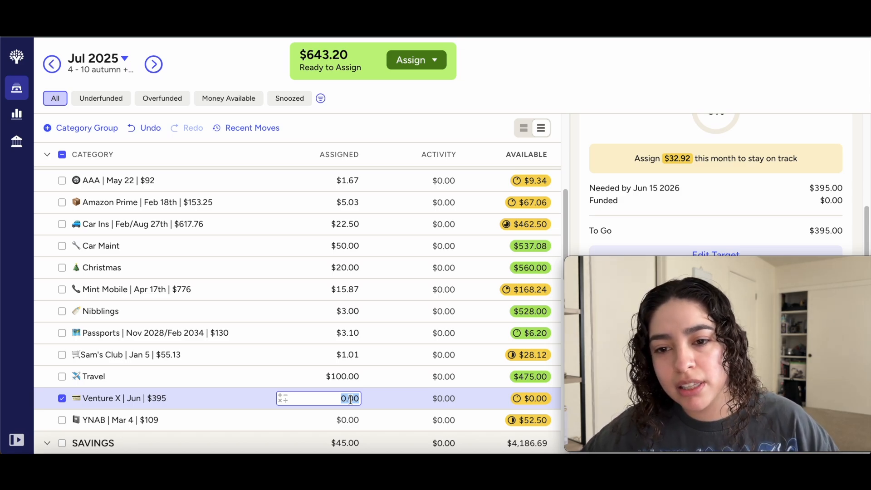
pyautogui.write('8.92')
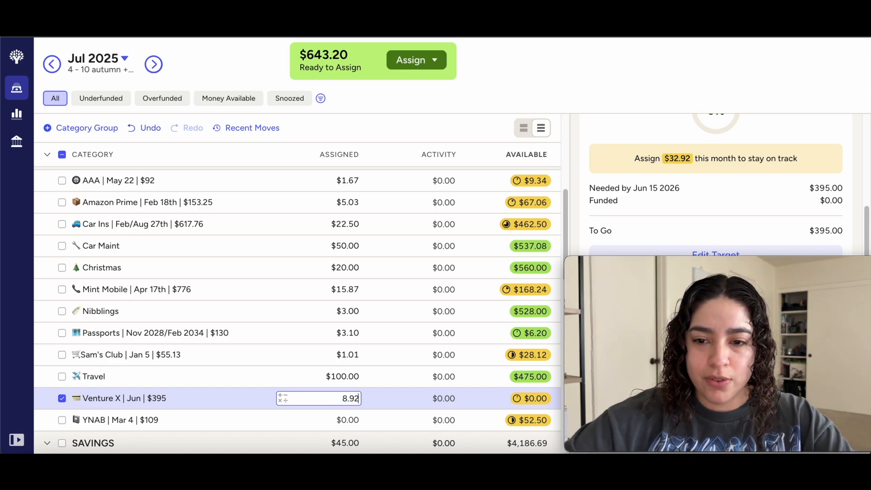
pyautogui.press('Return')
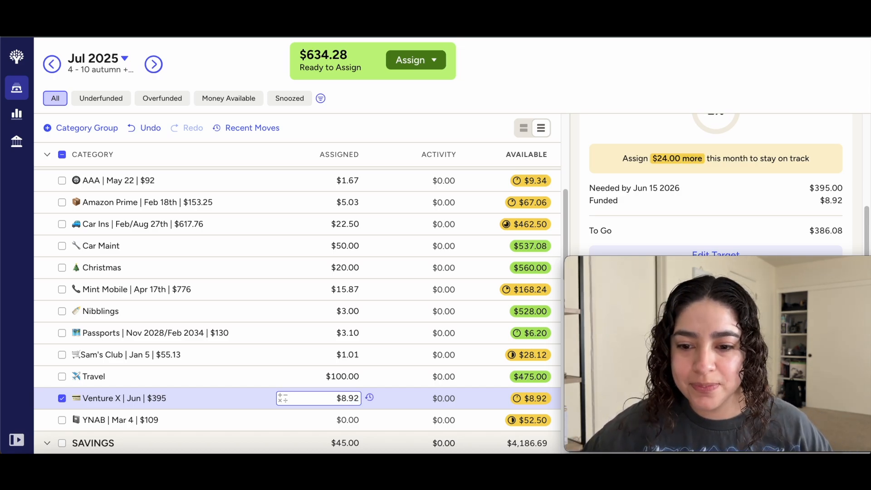
# Step: Assign $2.28 to the YNAB category and collapse the Sinking Funds group
pyautogui.click(350, 421)
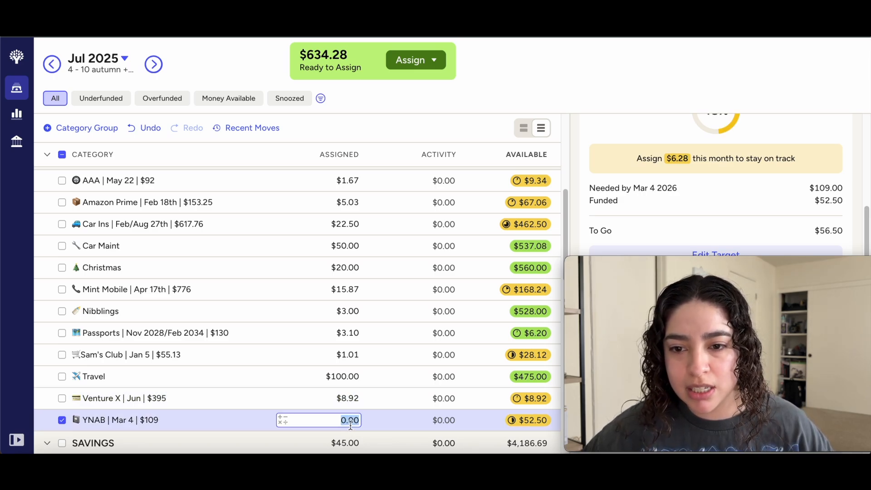
pyautogui.write('2.28')
pyautogui.press('Return')
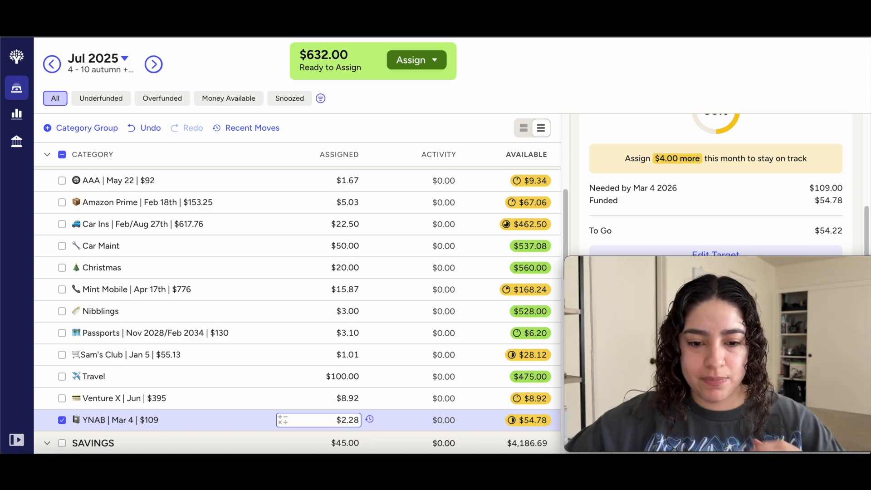
pyautogui.click(67, 421)
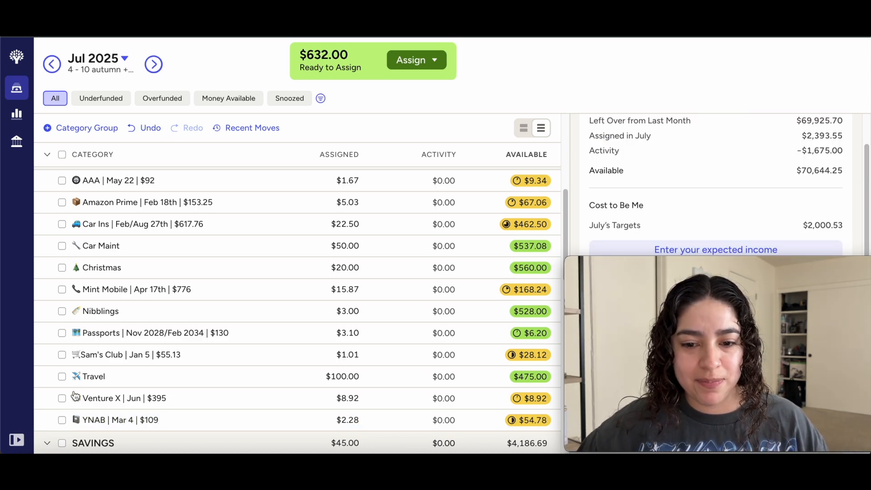
pyautogui.scroll(2, 70, 246)
pyautogui.click(46, 210)
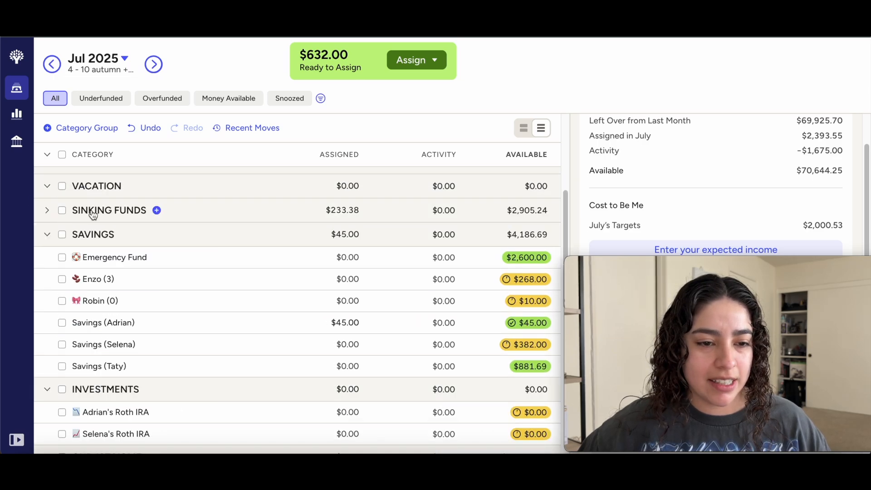
# Step: Assign $100 to the Emergency Fund and $3 to the category marked (3) directly below it under Savings
pyautogui.scroll(-1, 137, 220)
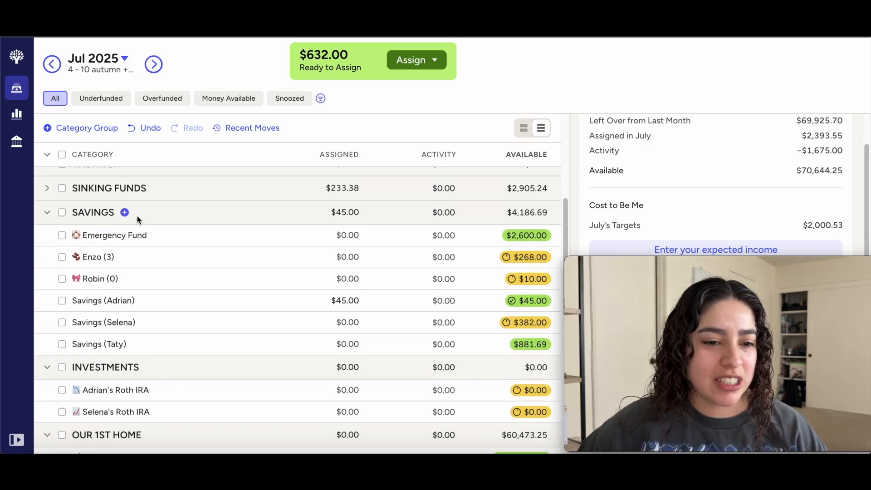
pyautogui.click(321, 230)
pyautogui.write('100')
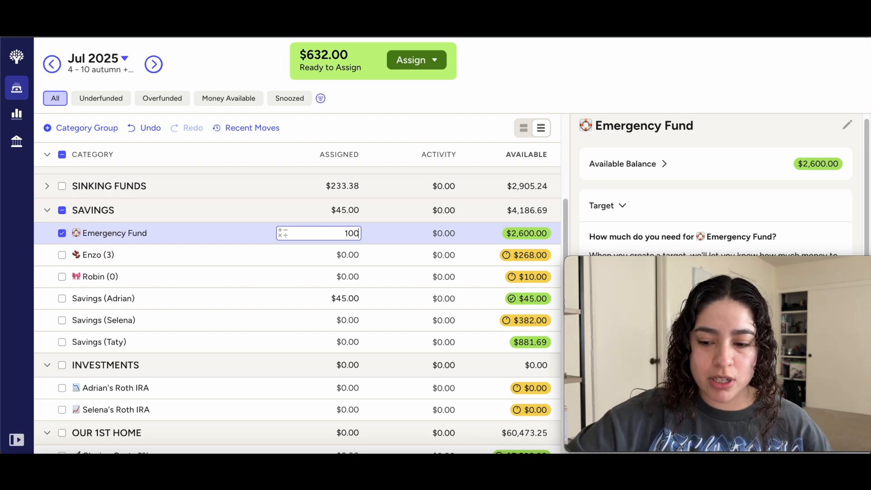
pyautogui.press('Return')
pyautogui.click(332, 254)
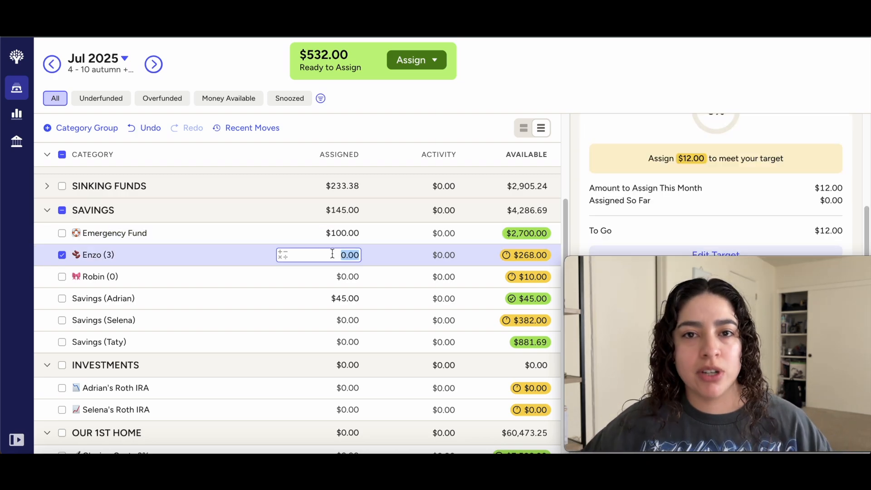
pyautogui.write('3')
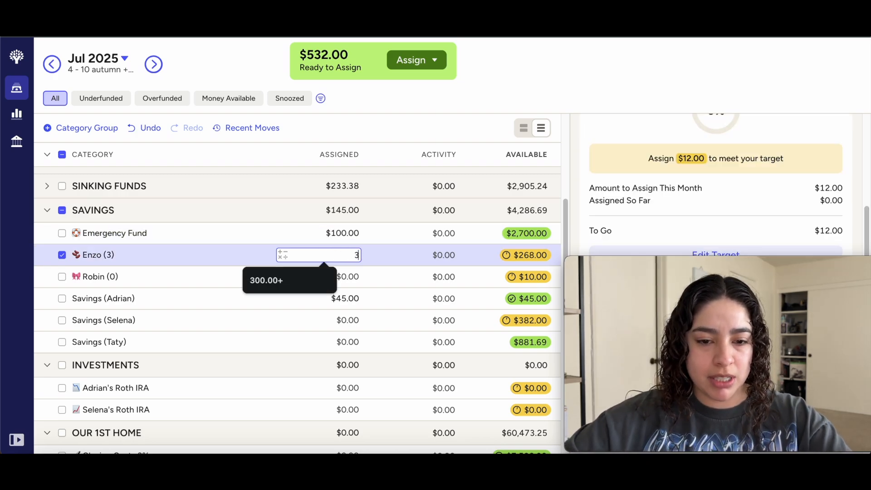
pyautogui.press('Return')
# Step: Assign $1 to the category marked (0) under Savings and add $10 to the first of the three personal Savings categories
pyautogui.click(340, 276)
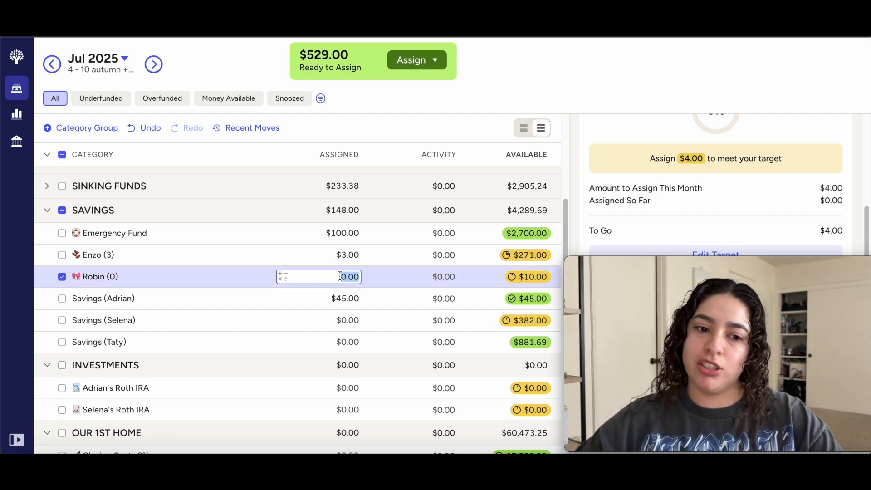
pyautogui.write('1')
pyautogui.press('Return')
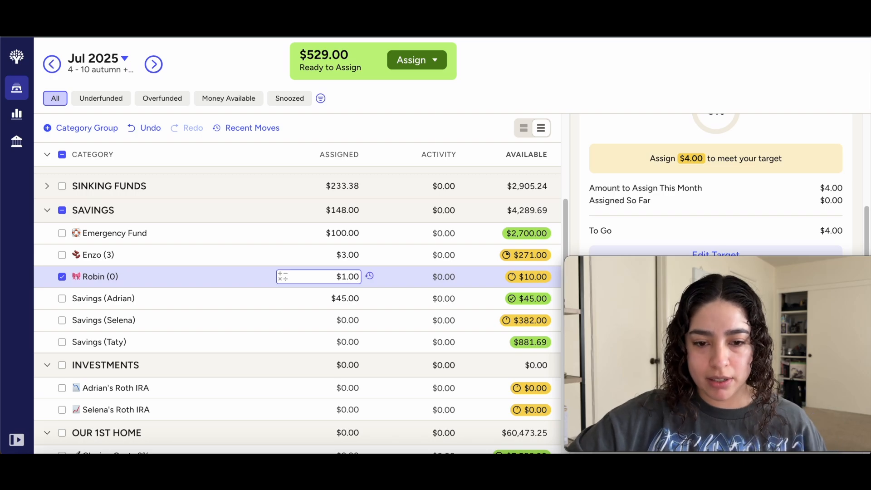
pyautogui.click(344, 299)
pyautogui.write('+10')
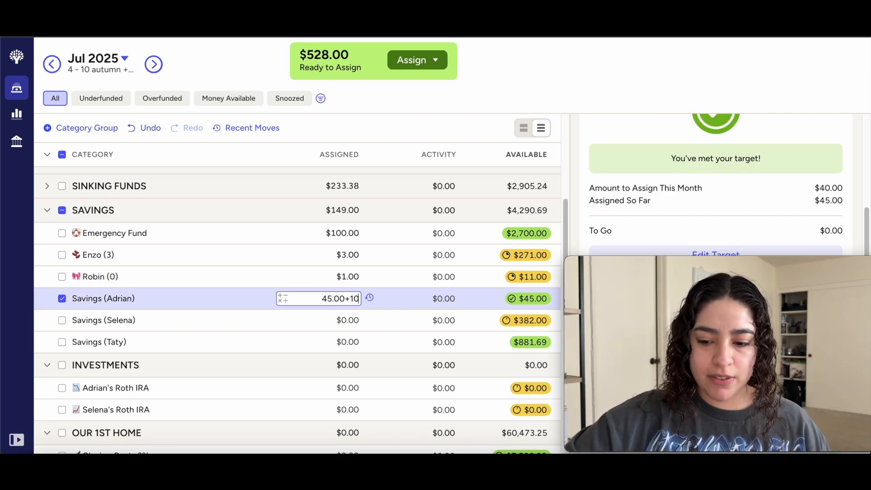
pyautogui.press('Return')
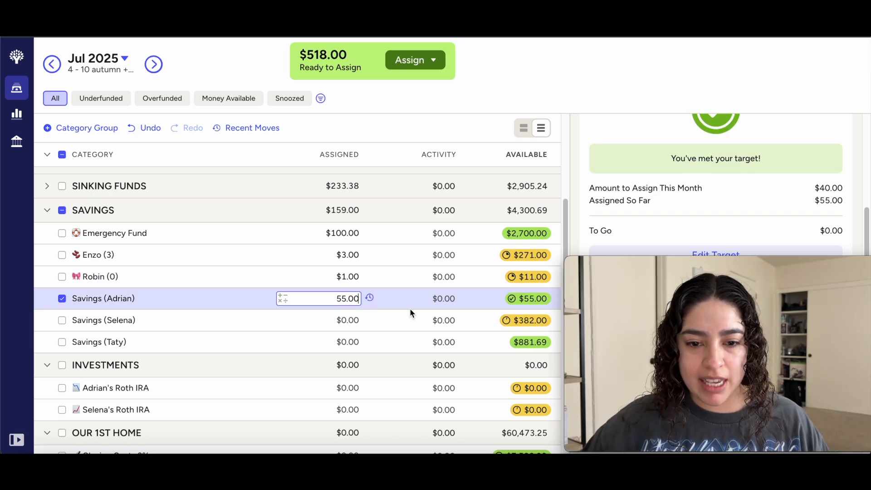
# Step: Add $10 to the second of the three personal Savings categories and collapse the Savings group
pyautogui.click(354, 319)
pyautogui.write('+10')
pyautogui.press('Return')
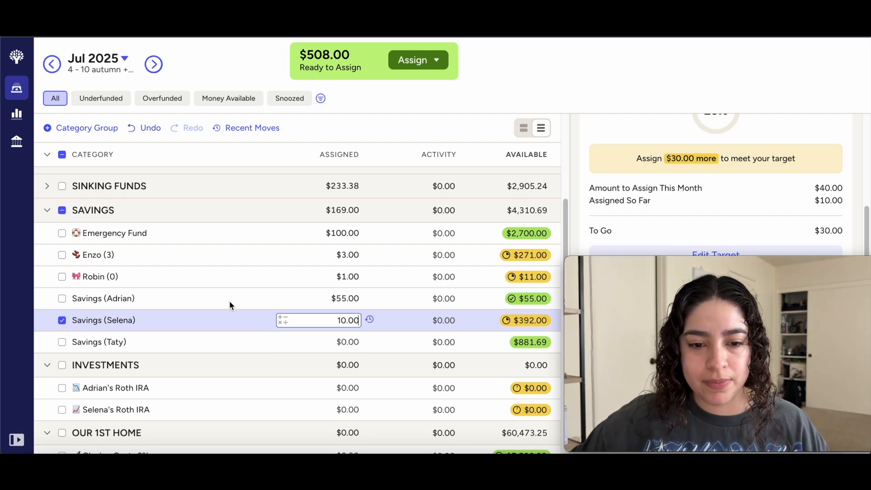
pyautogui.click(62, 320)
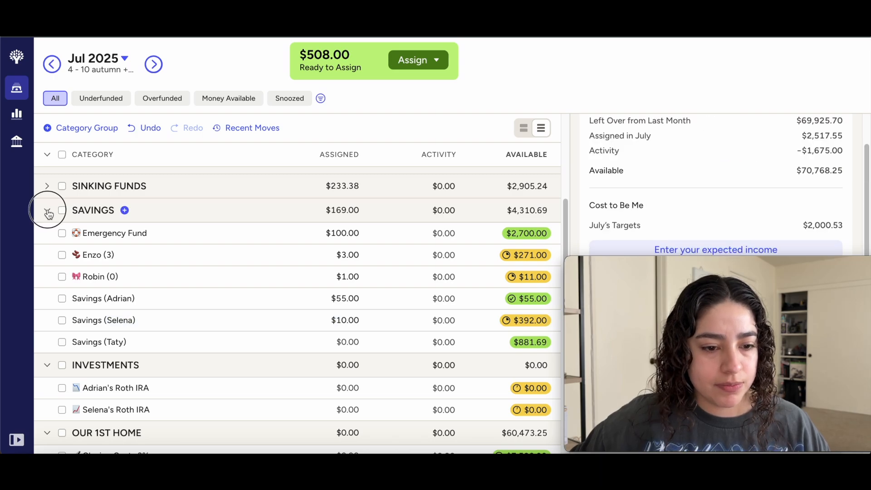
pyautogui.click(48, 211)
# Step: Assign $25 to each of the two Roth IRA categories and collapse the Investments group
pyautogui.click(314, 257)
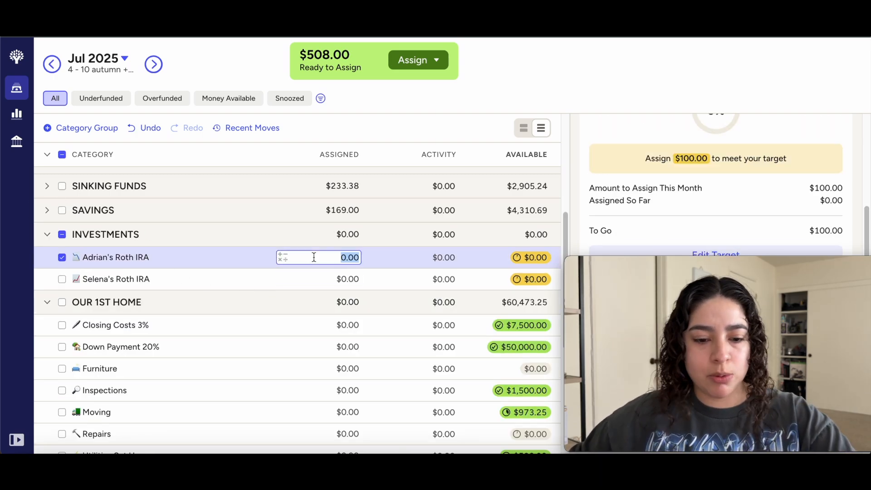
pyautogui.write('25')
pyautogui.click(344, 277)
pyautogui.write('25')
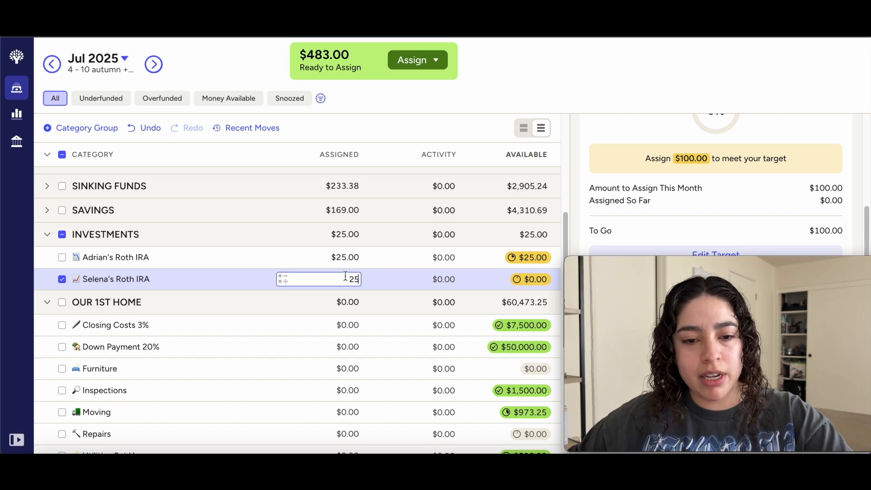
pyautogui.press('Return')
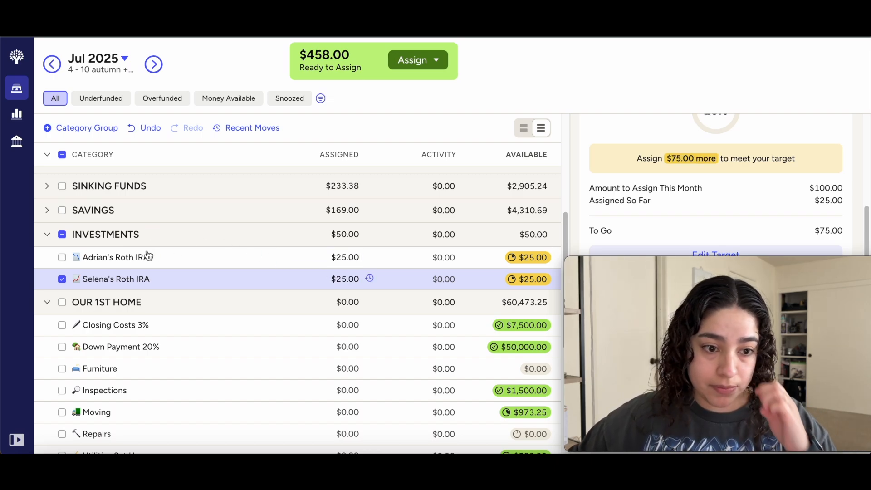
pyautogui.click(62, 279)
pyautogui.click(48, 235)
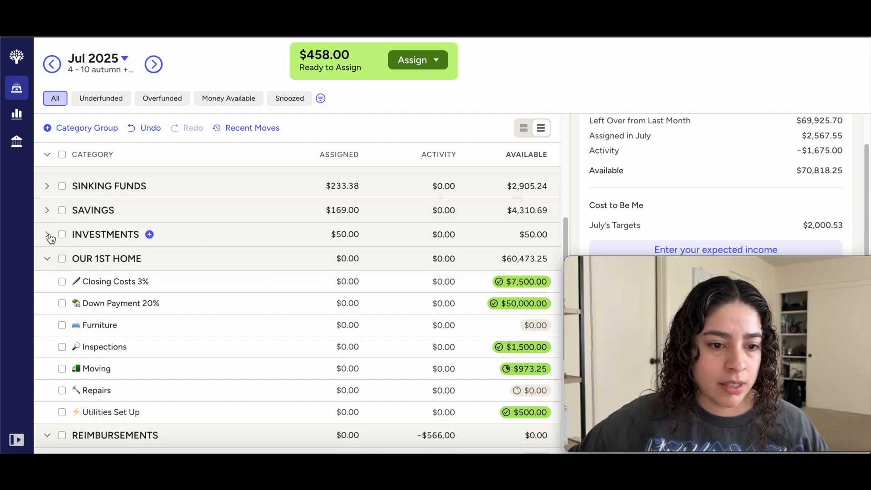
# Step: Assign $20 to the Best Buy card under Credit Card Payments
pyautogui.scroll(-1, 189, 236)
pyautogui.scroll(-5, 189, 236)
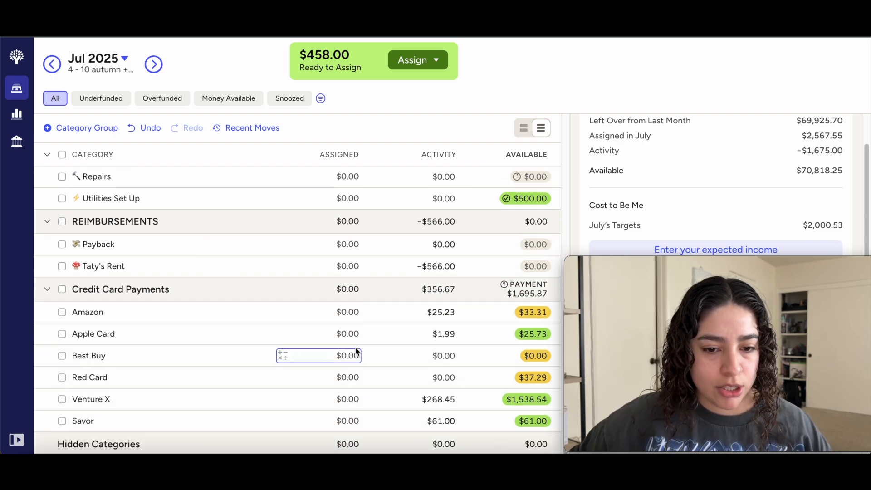
pyautogui.click(350, 355)
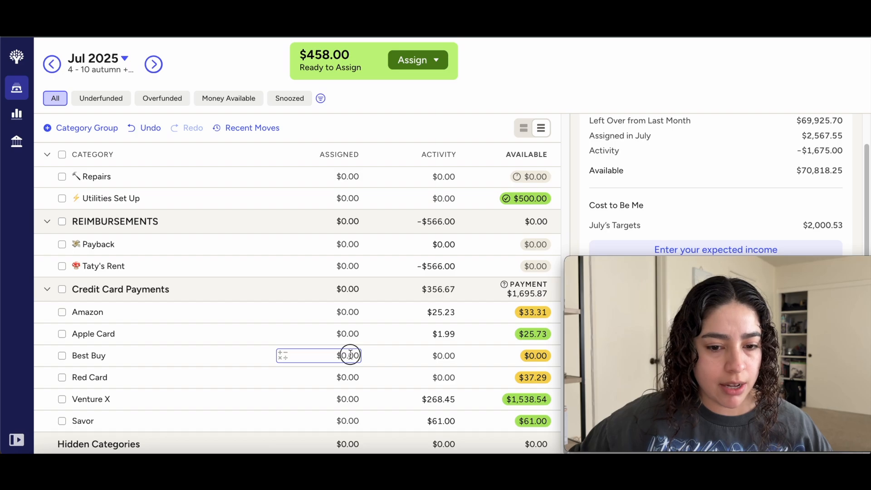
pyautogui.write('20')
pyautogui.press('Return')
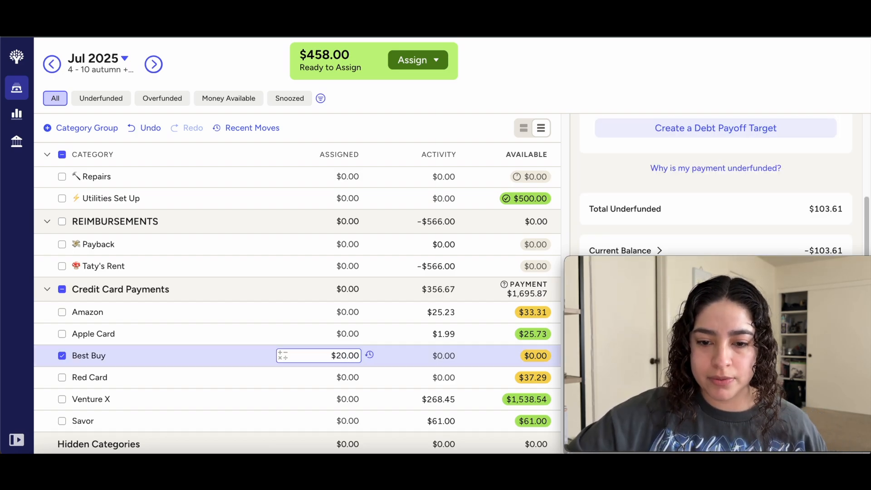
# Step: Check how much more the Best Buy card payment needs to cover its balance, and deselect the card
pyautogui.scroll(3, 641, 220)
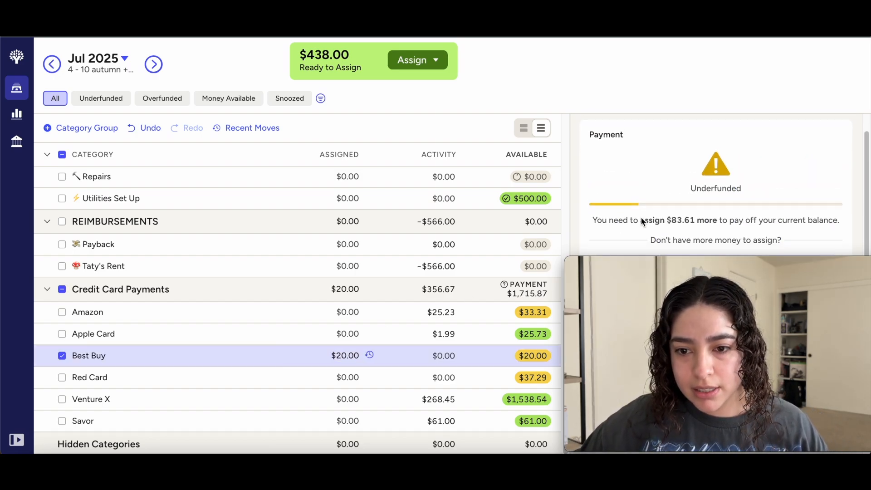
pyautogui.scroll(-1, 640, 221)
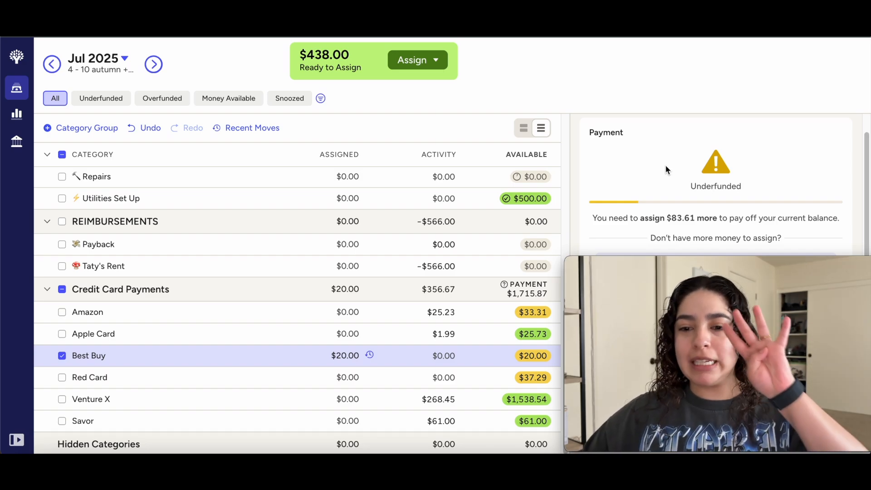
pyautogui.click(62, 355)
# Step: Assign the remaining $438 to the Moving category under Our 1st Home
pyautogui.scroll(3, 172, 318)
pyautogui.scroll(4, 172, 318)
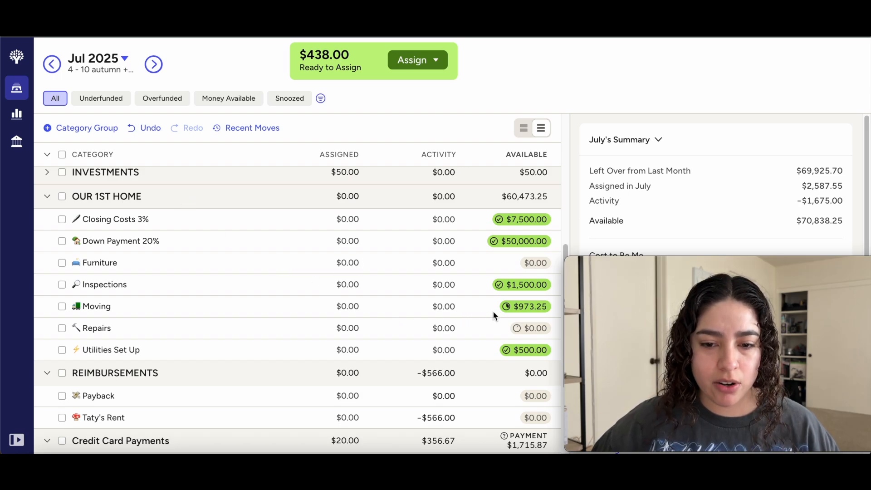
pyautogui.click(352, 307)
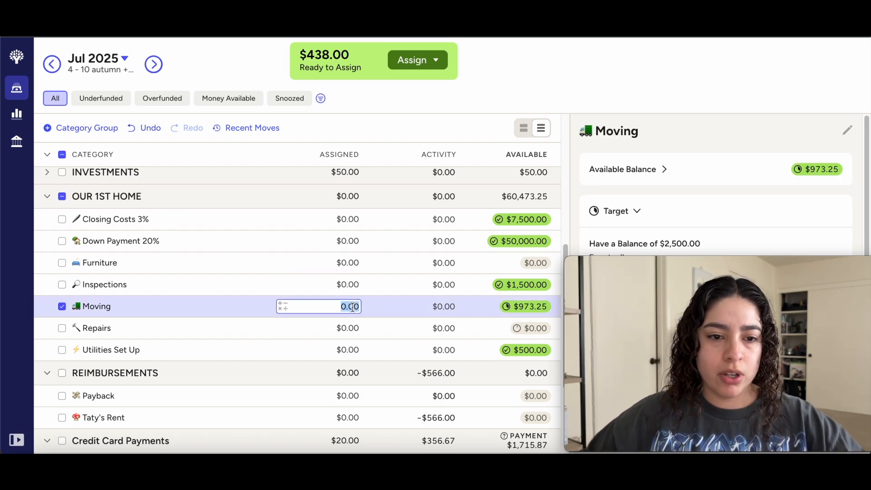
pyautogui.write('438')
pyautogui.press('Return')
# Step: Review the Moving category's target progress and remaining amount, and deselect the category
pyautogui.scroll(-3, 709, 219)
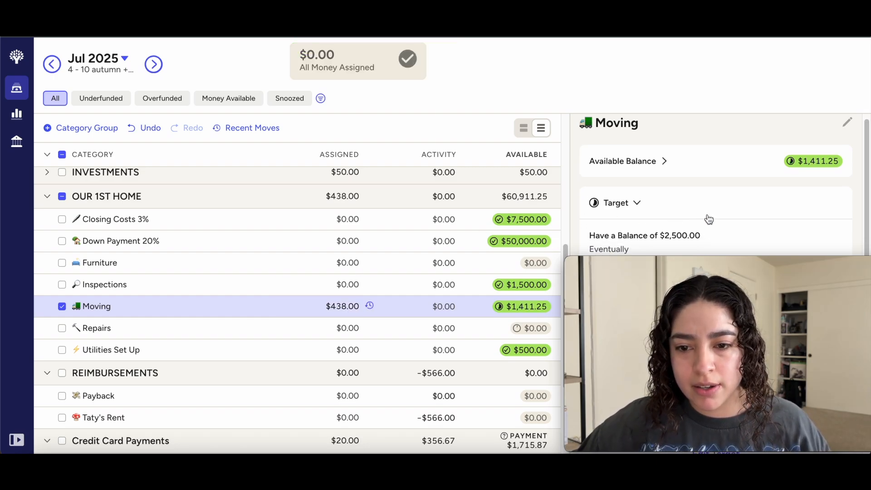
pyautogui.scroll(-3, 730, 206)
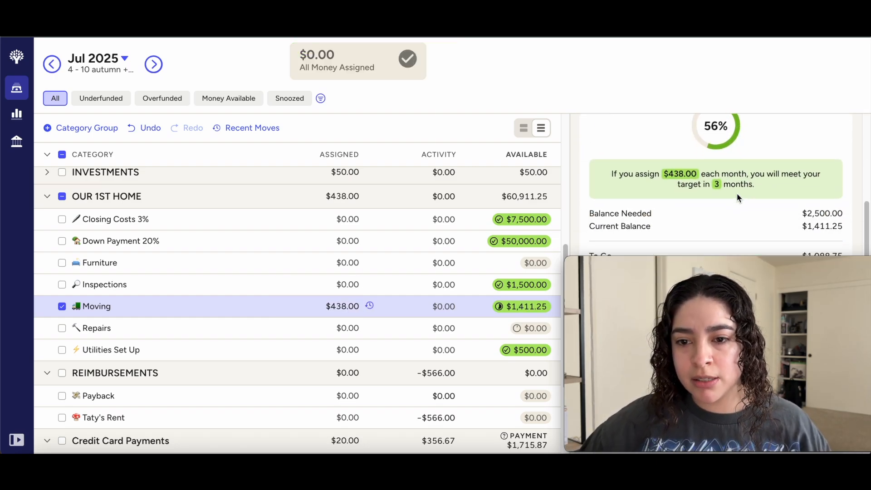
pyautogui.scroll(-1, 806, 207)
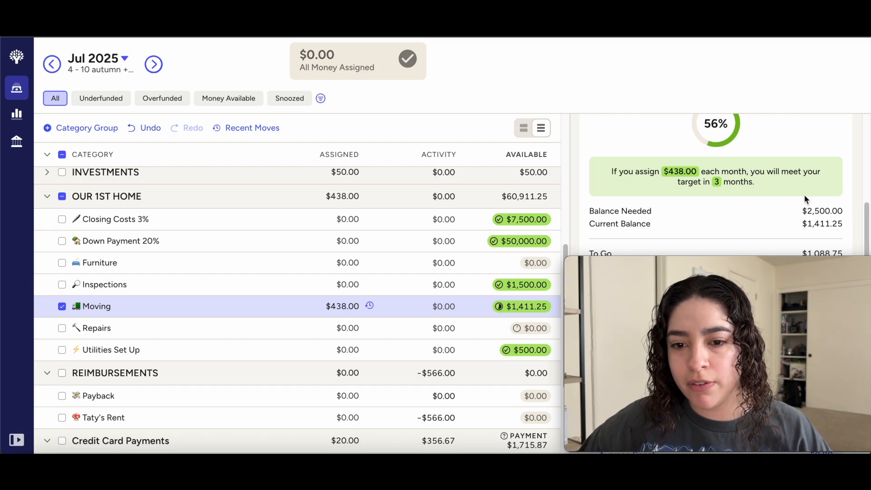
pyautogui.scroll(-2, 803, 193)
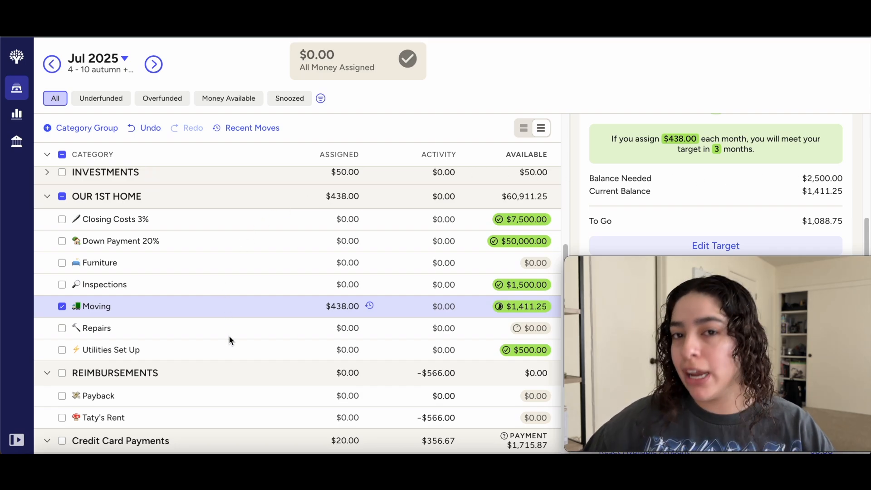
pyautogui.click(62, 307)
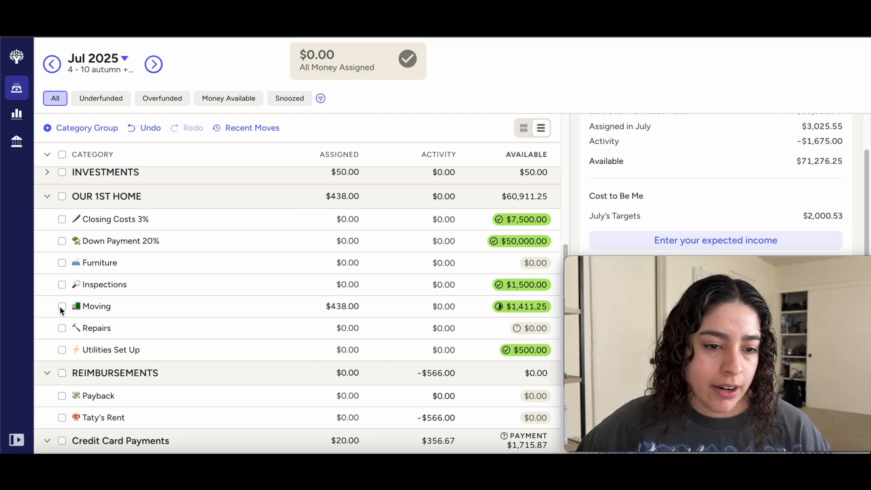
pyautogui.scroll(-3, 458, 281)
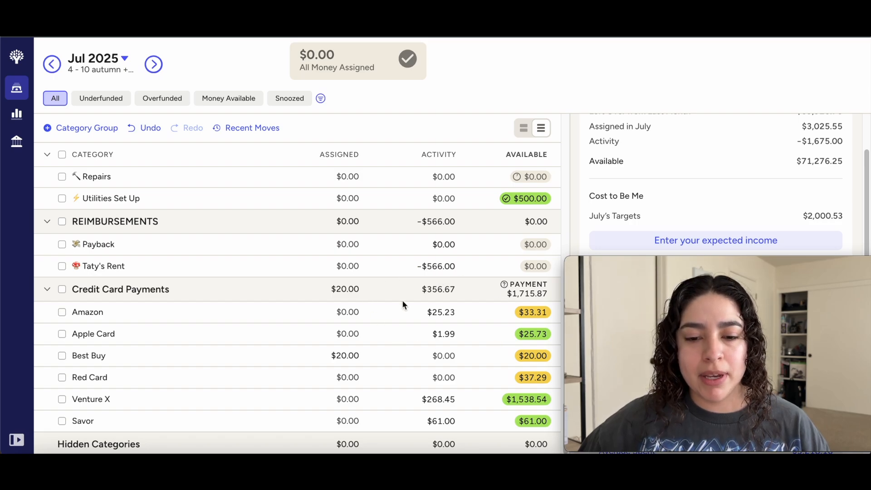